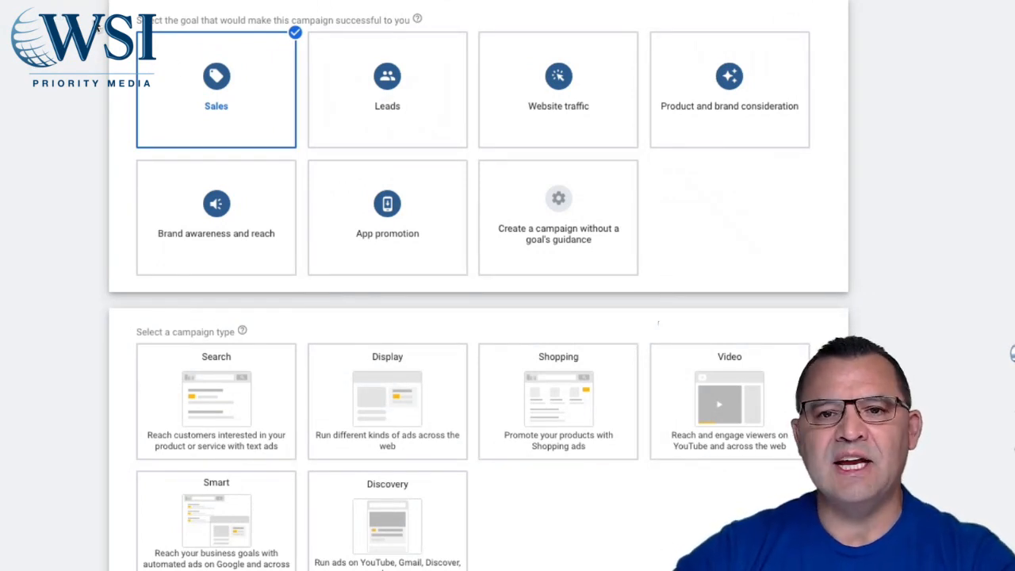
# - Select Leads as the campaign goal and Smart as the campaign type
pyautogui.scroll(-1, 472, 220)
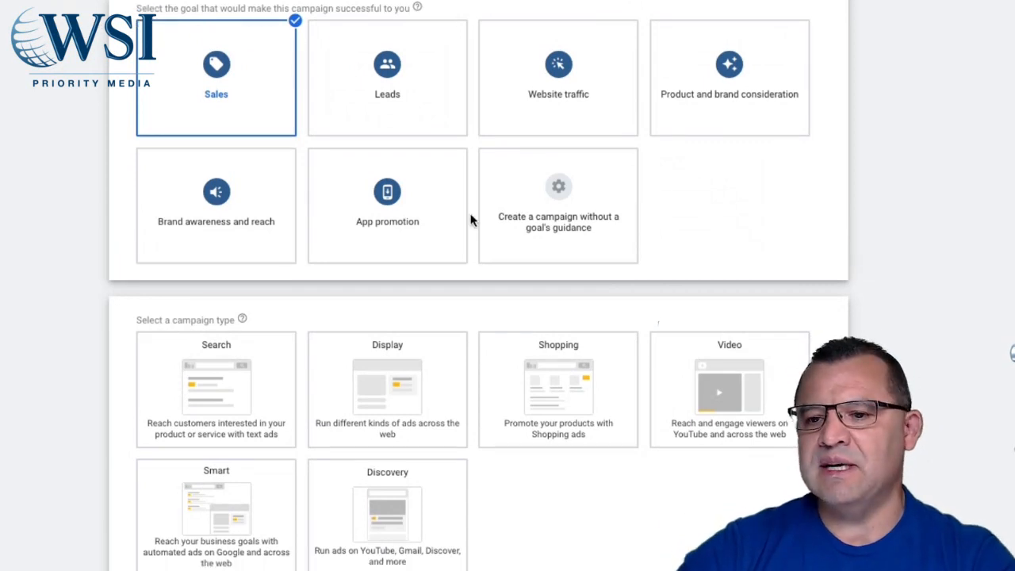
pyautogui.scroll(-1, 472, 220)
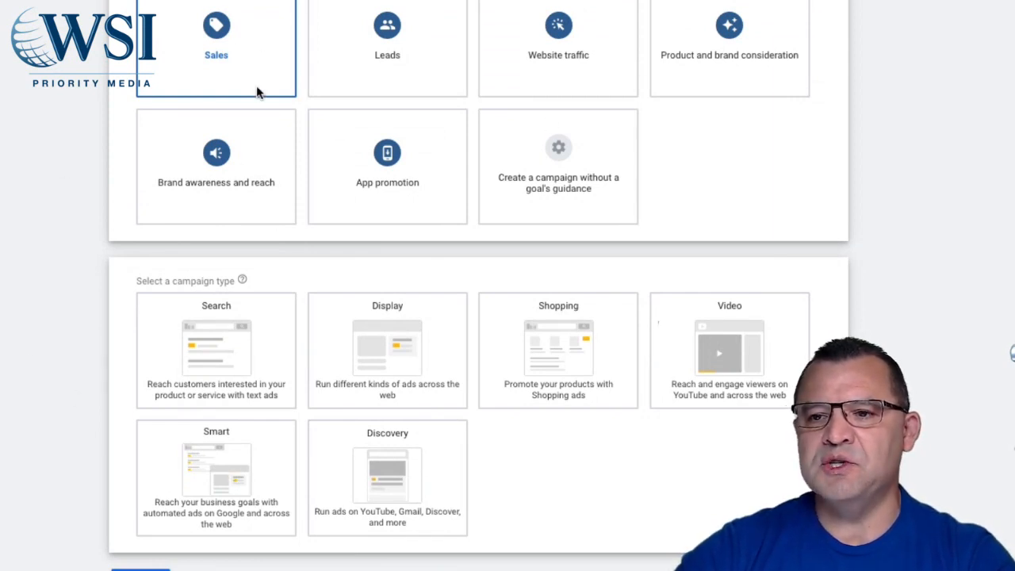
pyautogui.scroll(1, 222, 69)
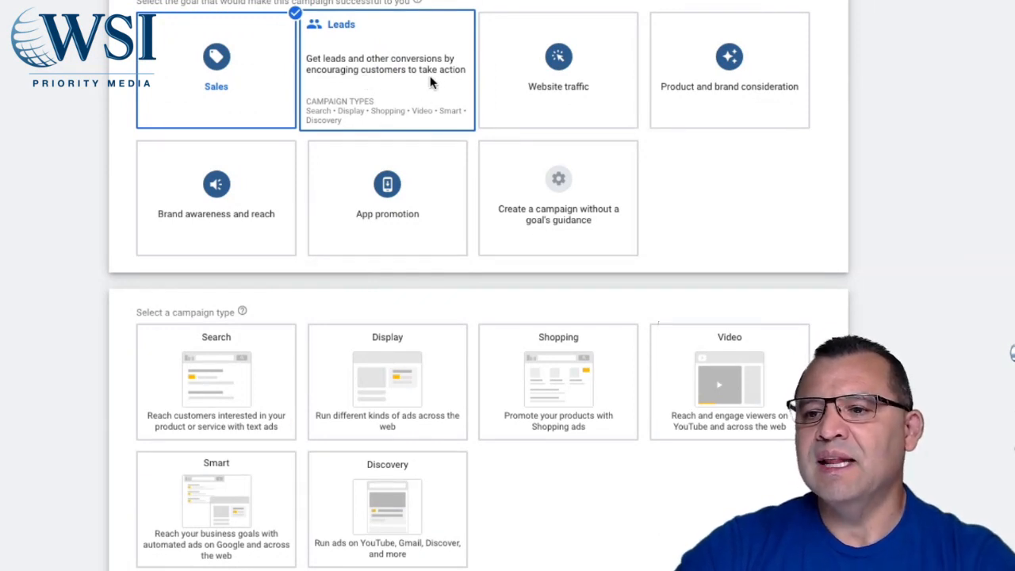
pyautogui.scroll(-1, 431, 78)
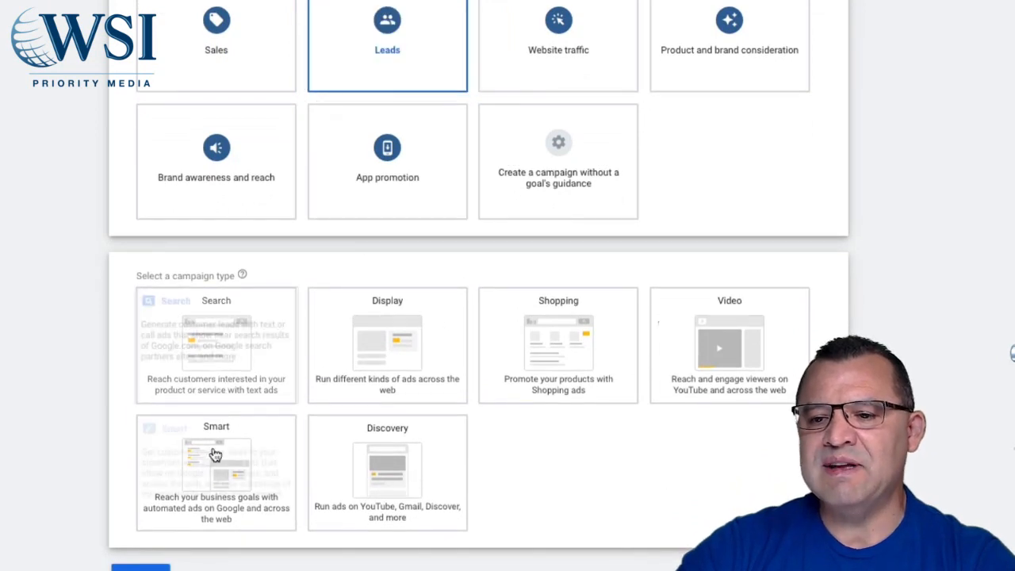
pyautogui.click(208, 473)
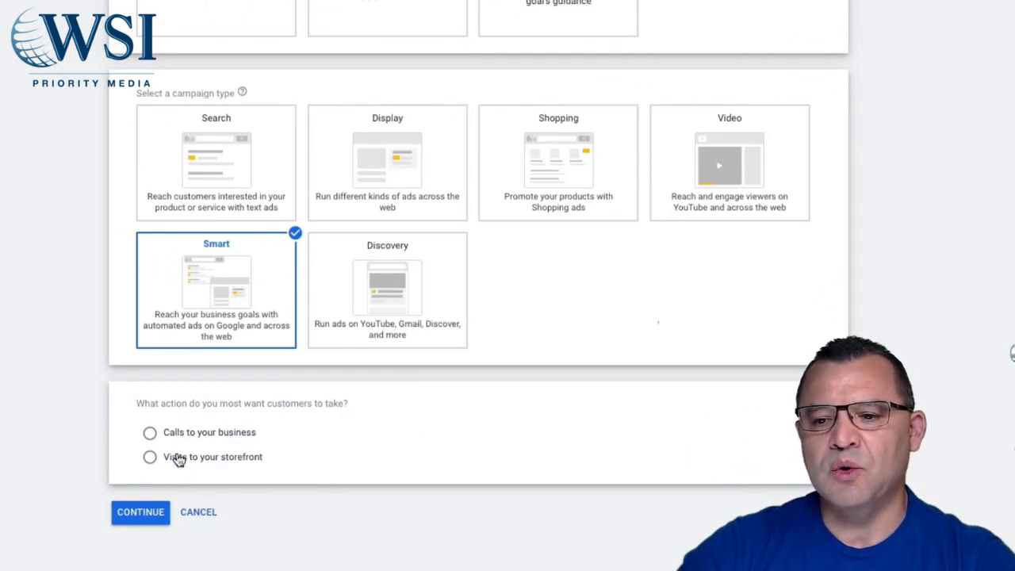
# - Choose "Calls to your business" as the desired customer action and continue to the business setup
pyautogui.click(150, 434)
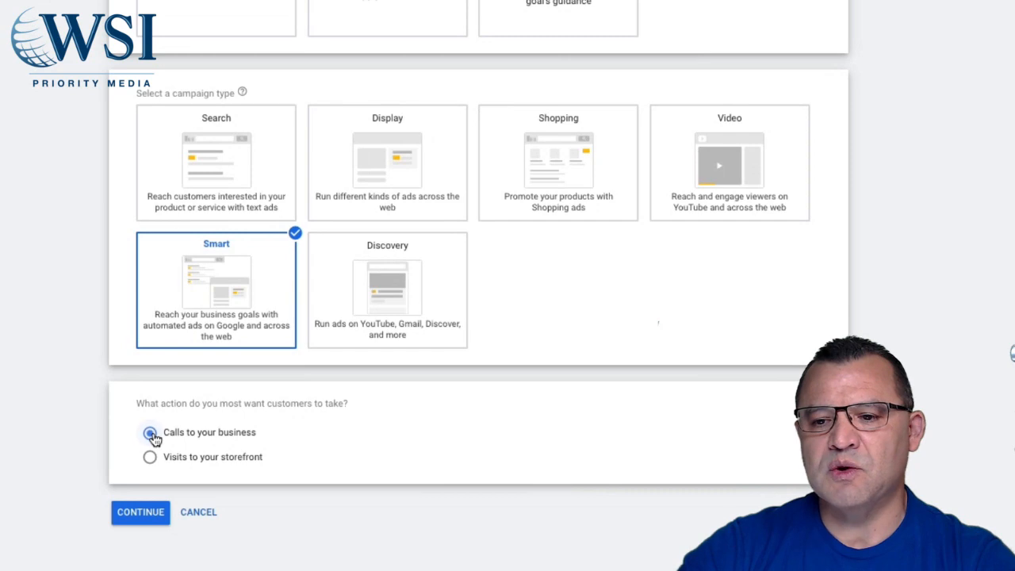
pyautogui.click(142, 511)
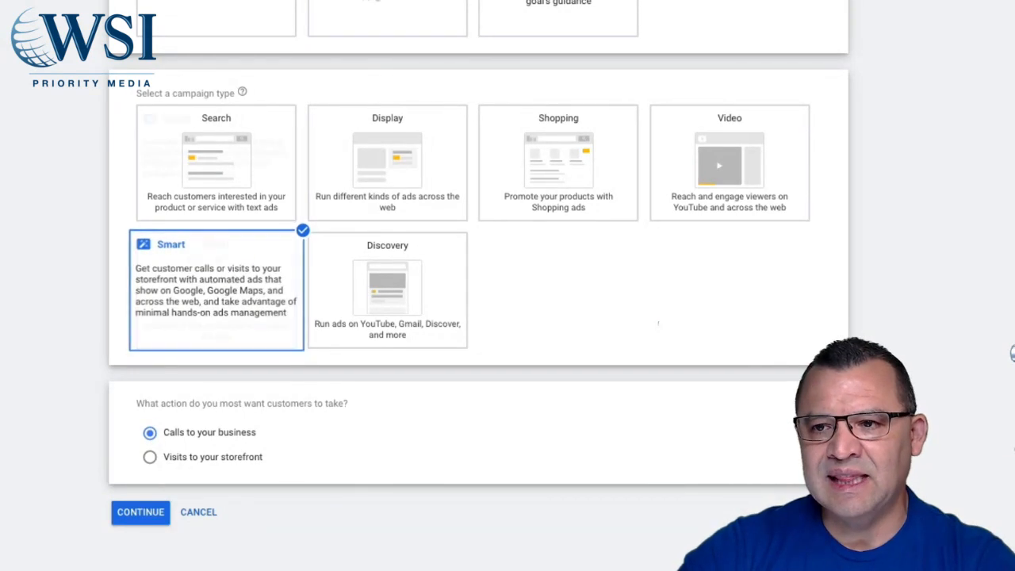
pyautogui.click(145, 509)
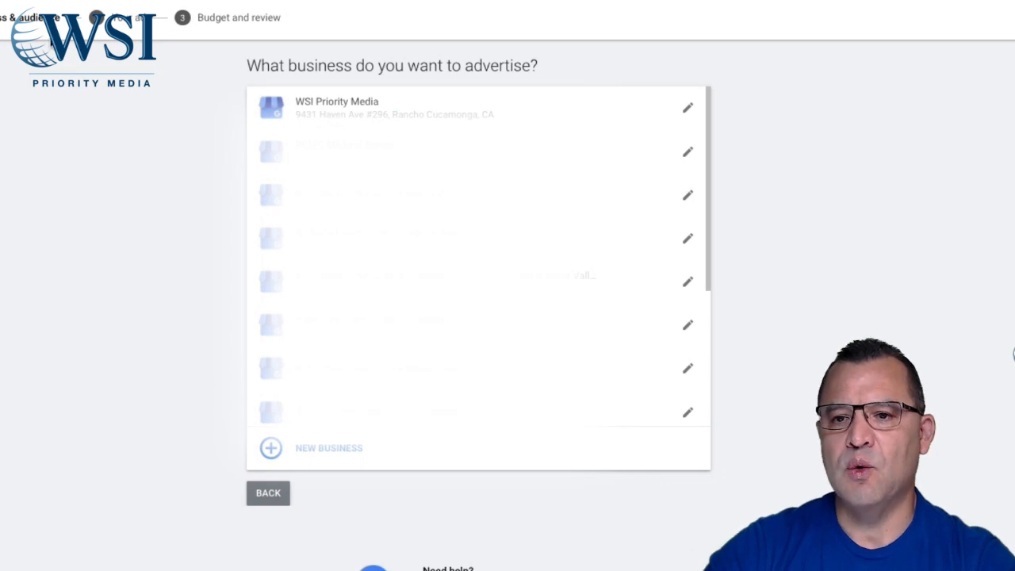
# - Advertise the WSI Priority Media business and target customers within a 15 mi radius of its address
pyautogui.click(329, 117)
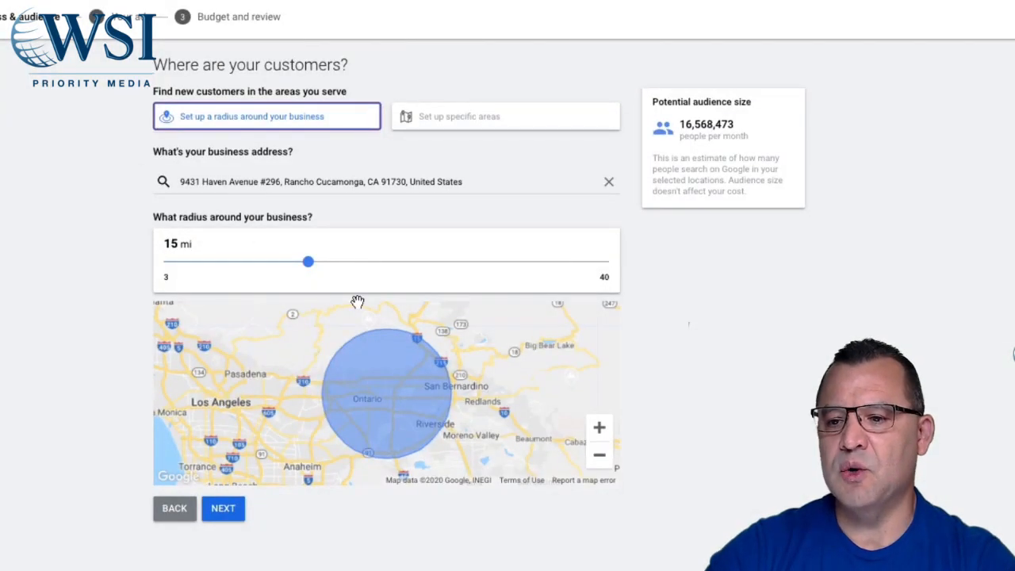
pyautogui.moveTo(310, 266)
pyautogui.mouseDown()
pyautogui.moveTo(265, 265)
pyautogui.moveTo(434, 270)
pyautogui.moveTo(315, 276)
pyautogui.mouseUp()
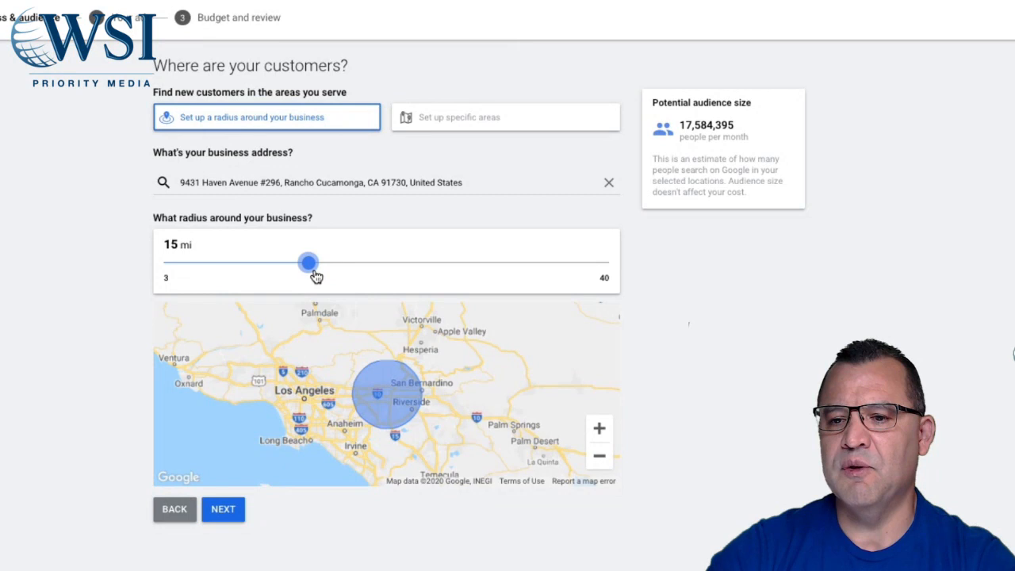
pyautogui.scroll(-1, 9, 467)
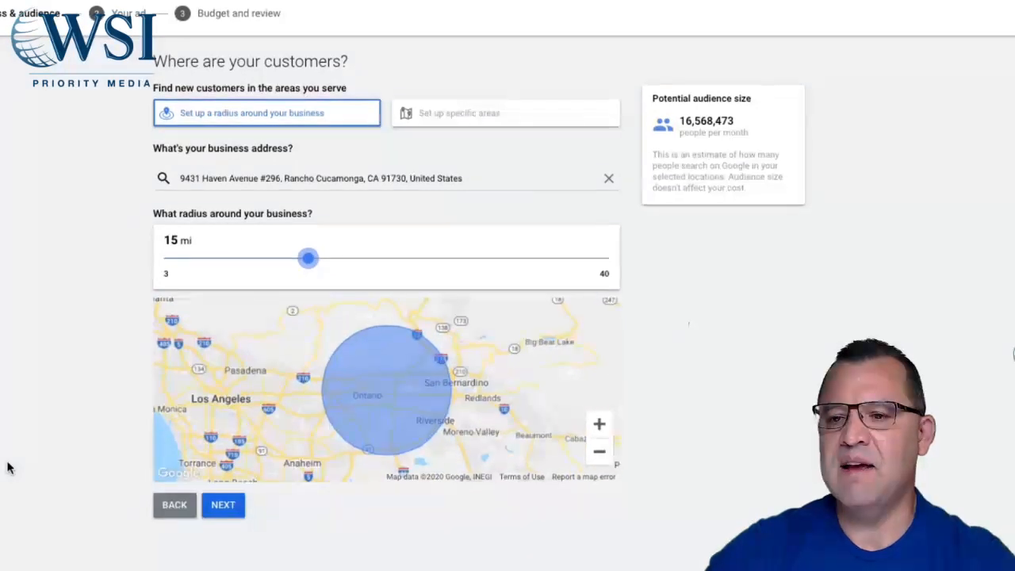
pyautogui.scroll(-1, 41, 307)
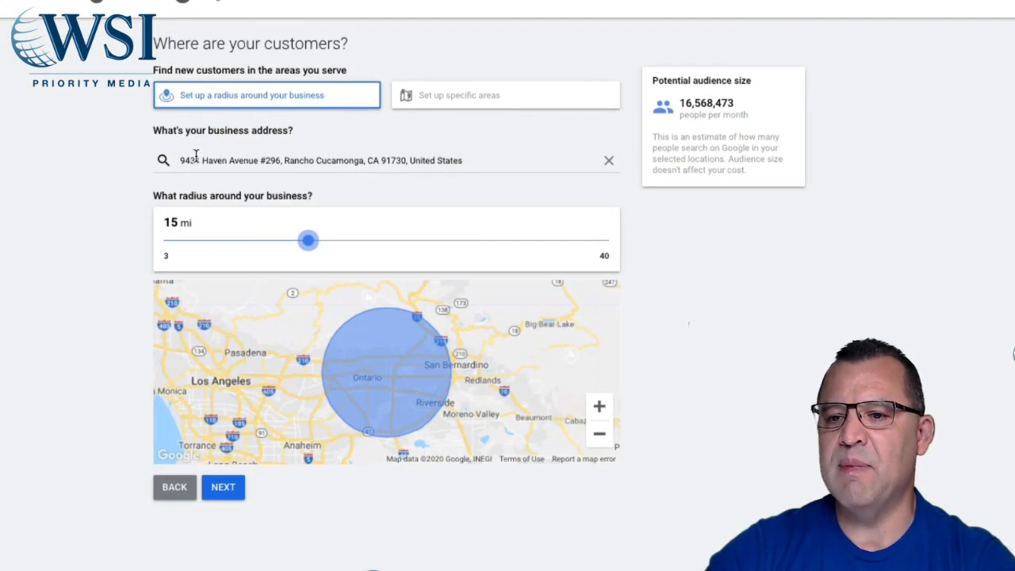
pyautogui.click(230, 489)
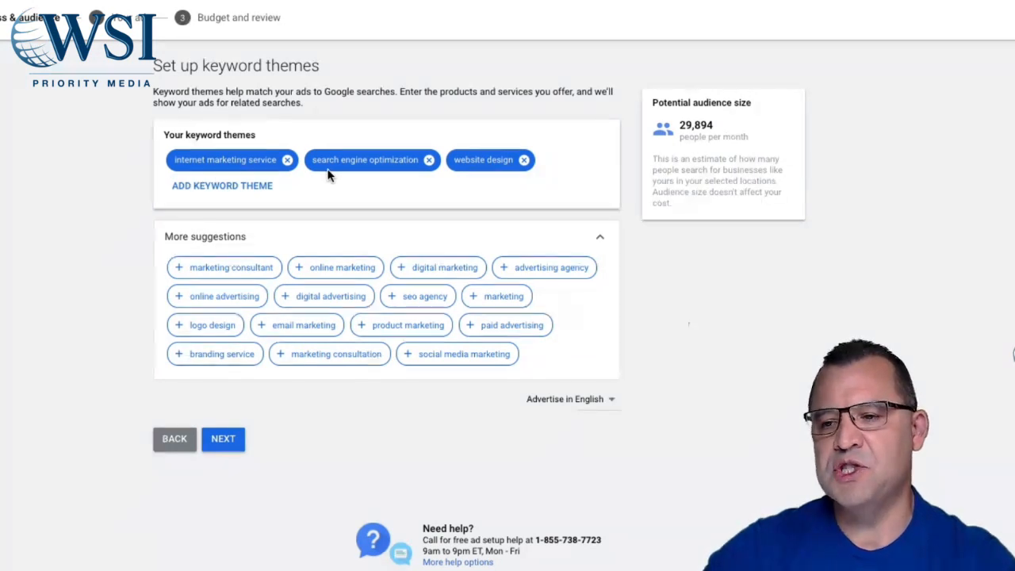
# - Replace the website design keyword theme with advertising agency, found by searching "google ads", and proceed to writing the ad
pyautogui.click(524, 159)
pyautogui.click(505, 166)
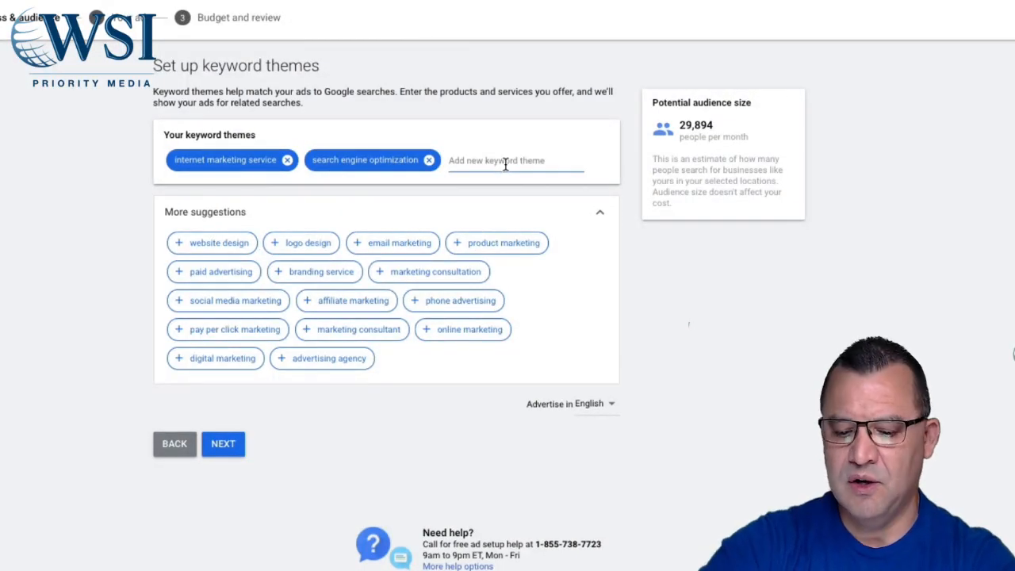
pyautogui.write('gooo')
pyautogui.press('BackSpace')
pyautogui.write('gle ads')
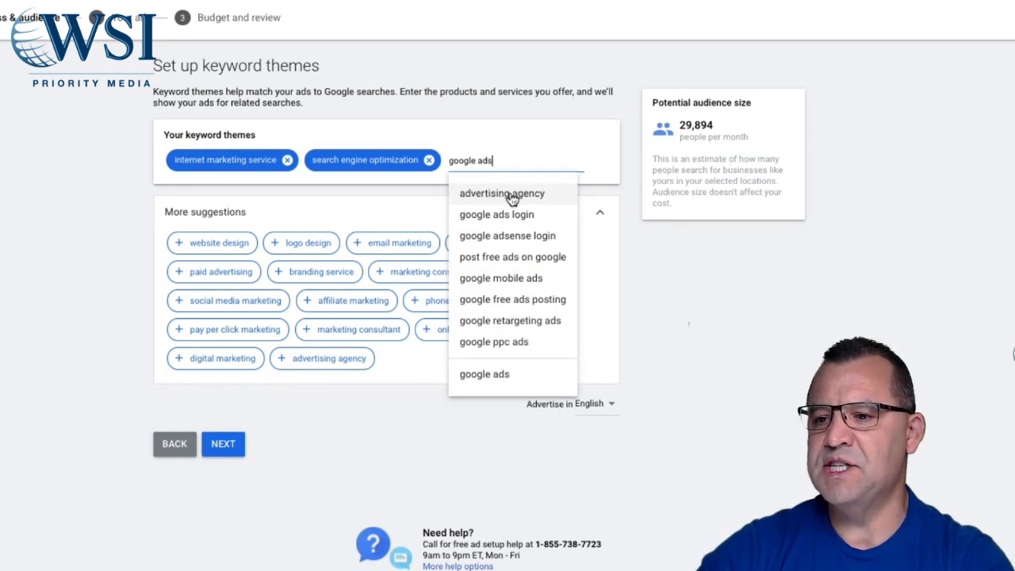
pyautogui.click(512, 198)
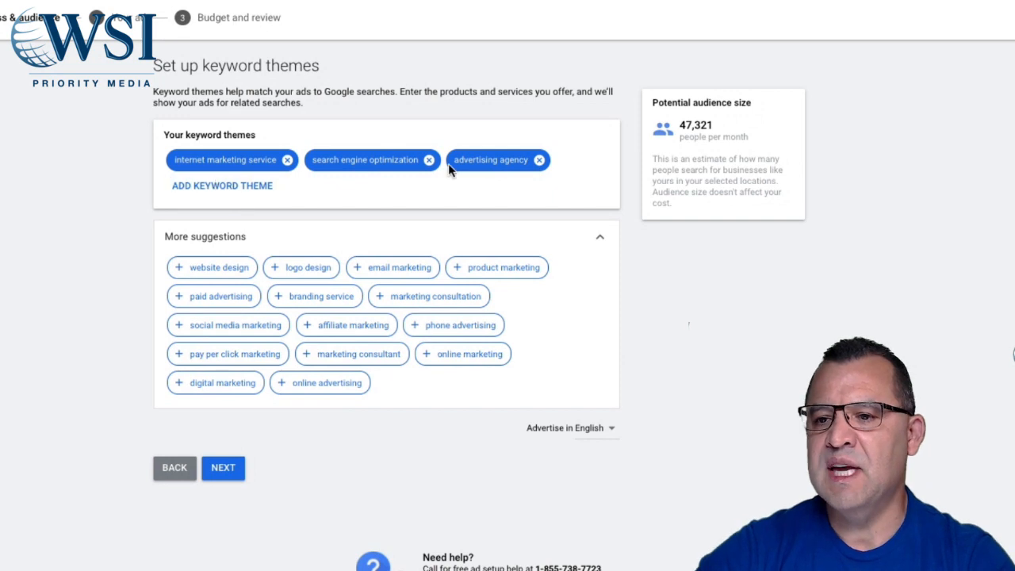
pyautogui.click(223, 468)
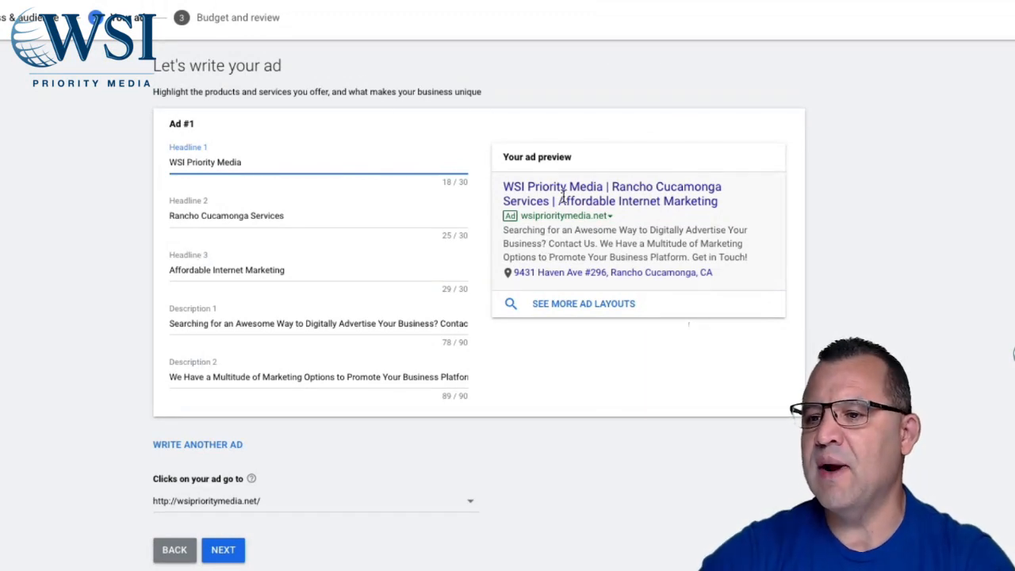
# - Review the headlines and descriptions in the ad preview, and set Headline 1 to "Google Ads Management"
pyautogui.moveTo(505, 186); pyautogui.dragTo(565, 187)
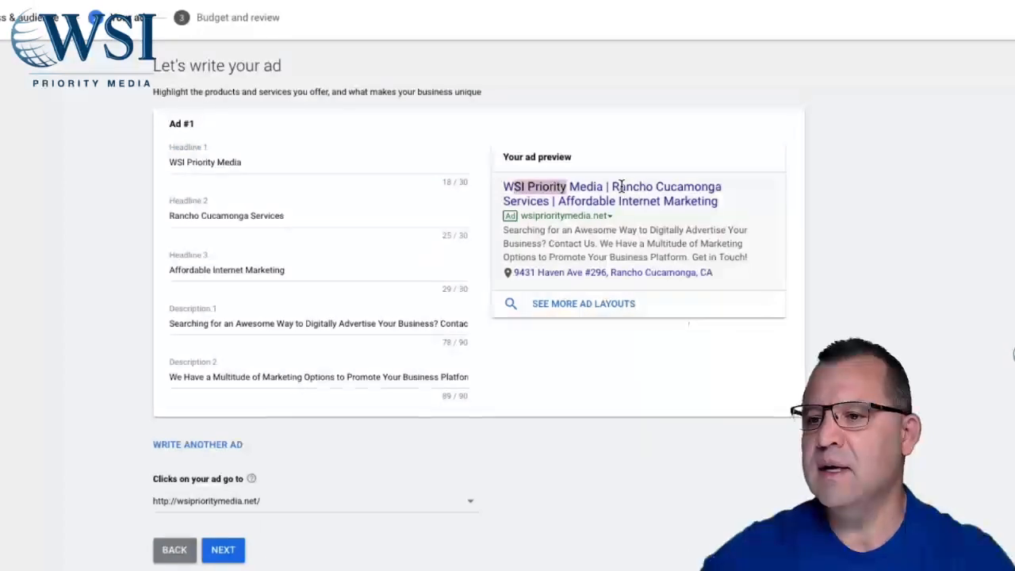
pyautogui.moveTo(625, 187); pyautogui.dragTo(723, 188)
pyautogui.moveTo(559, 201); pyautogui.dragTo(629, 201)
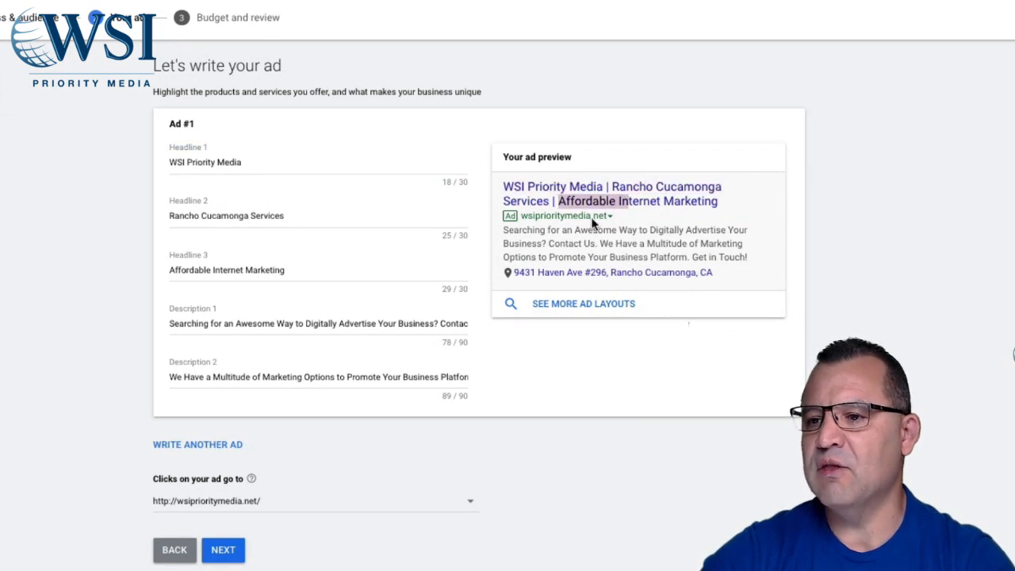
pyautogui.moveTo(512, 230); pyautogui.dragTo(564, 263)
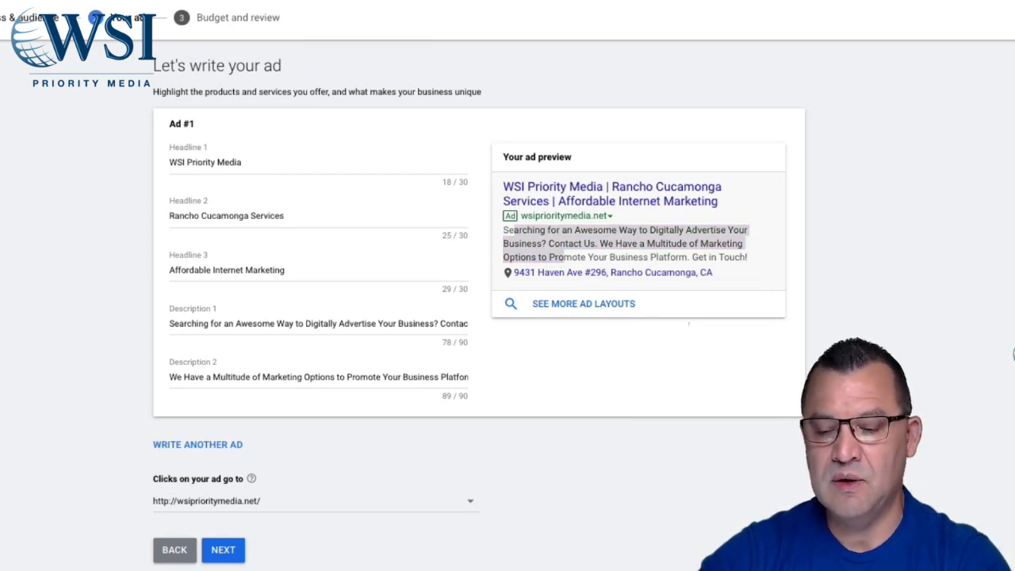
pyautogui.doubleClick(204, 162)
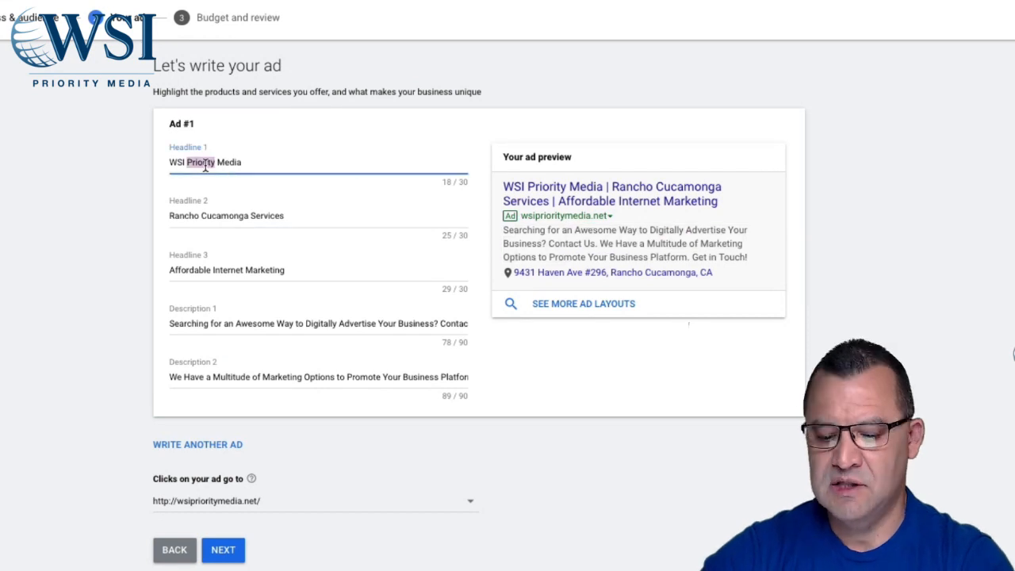
pyautogui.tripleClick(206, 164)
pyautogui.write('Google Ads Management')
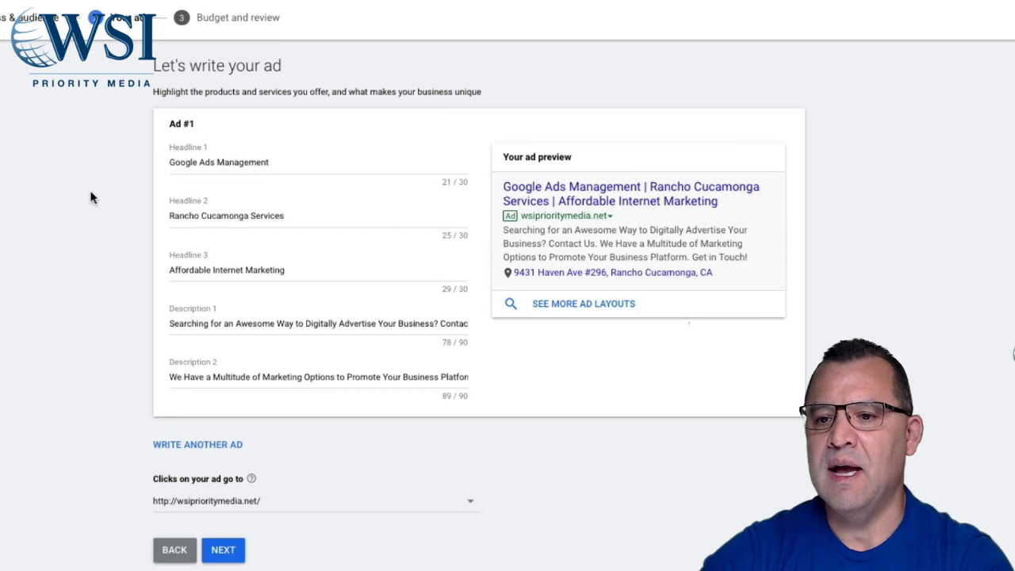
# - Try repeating "Google Ads Management" as both Headline 2 and Headline 3 of the ad
pyautogui.tripleClick(179, 211)
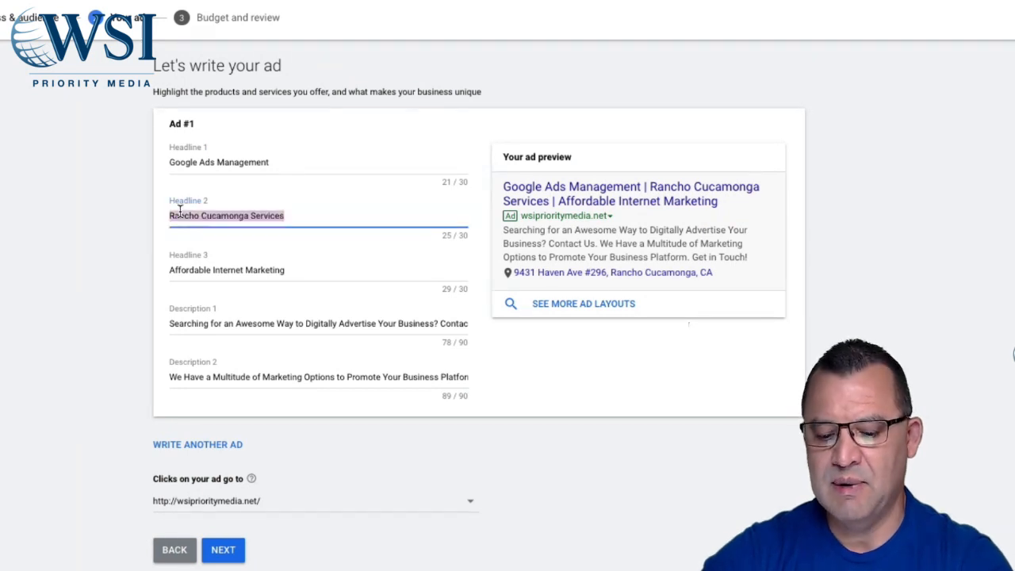
pyautogui.hotkey('ctrl', 'v')
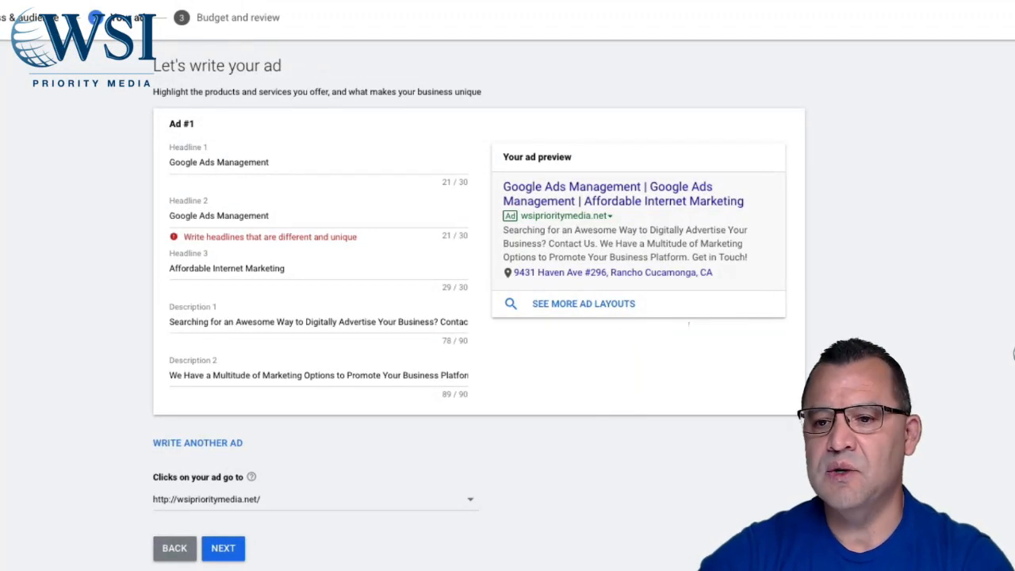
pyautogui.tripleClick(204, 271)
pyautogui.write('Google Ads Management')
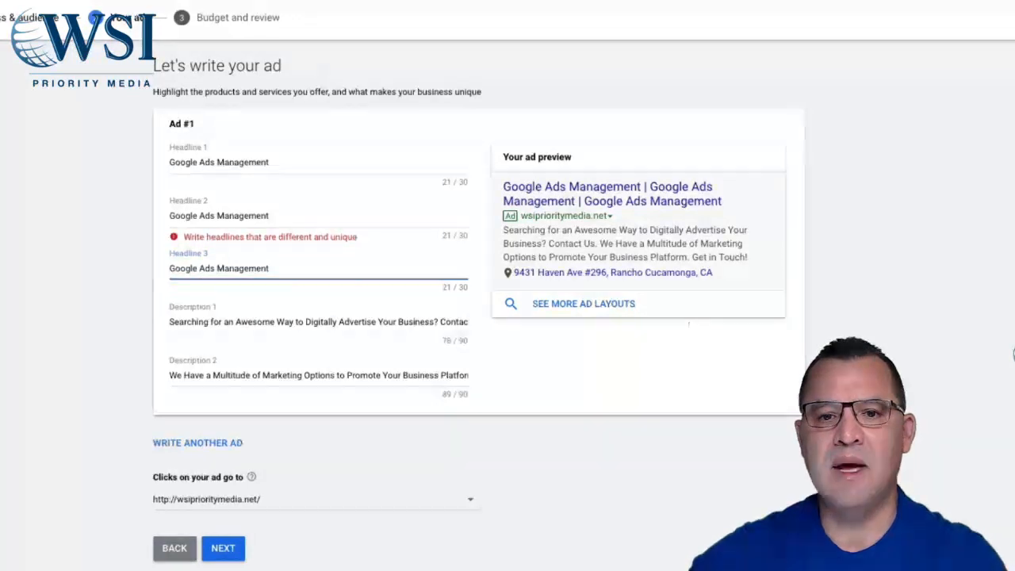
pyautogui.click(689, 324)
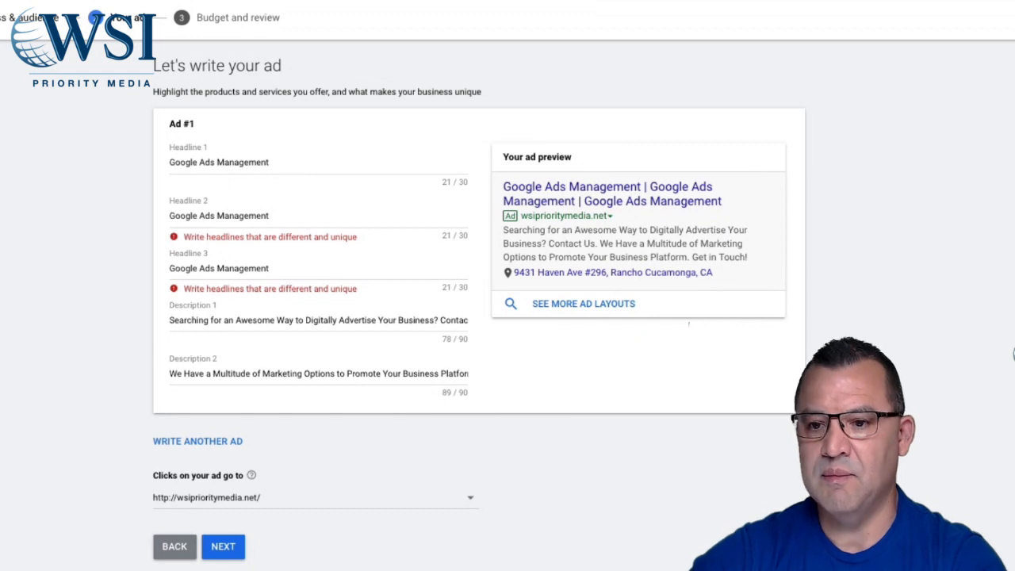
# - Set Headline 3 of the ad to "We Help Your Business Grow"
pyautogui.tripleClick(261, 270)
pyautogui.write('We Help Your Business')
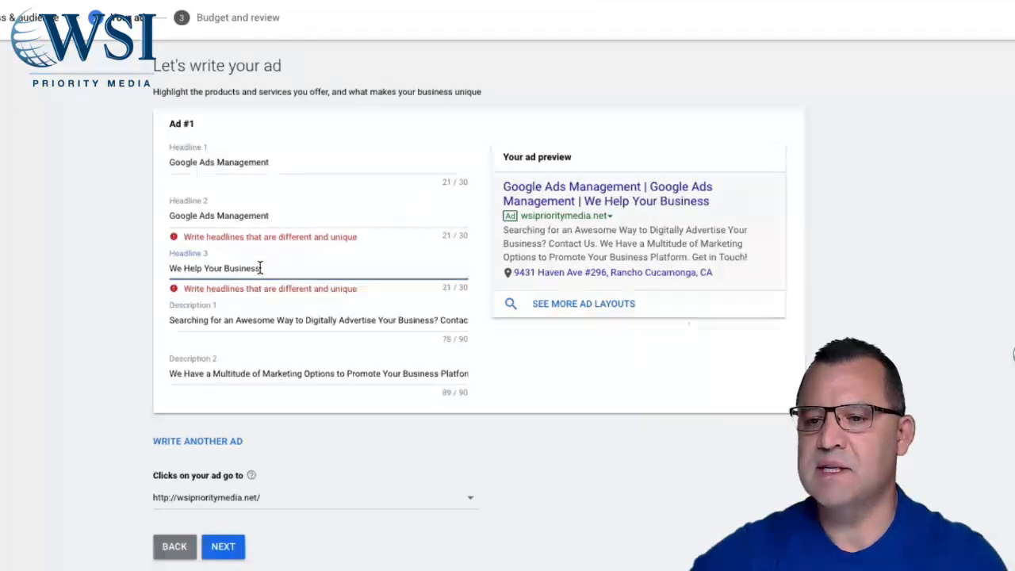
pyautogui.write('Grow')
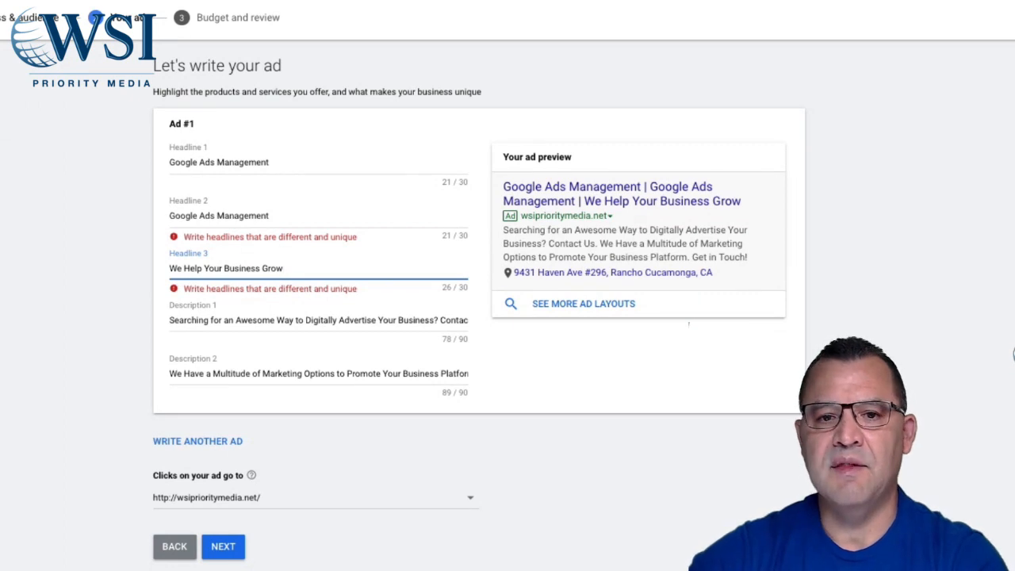
pyautogui.click(688, 323)
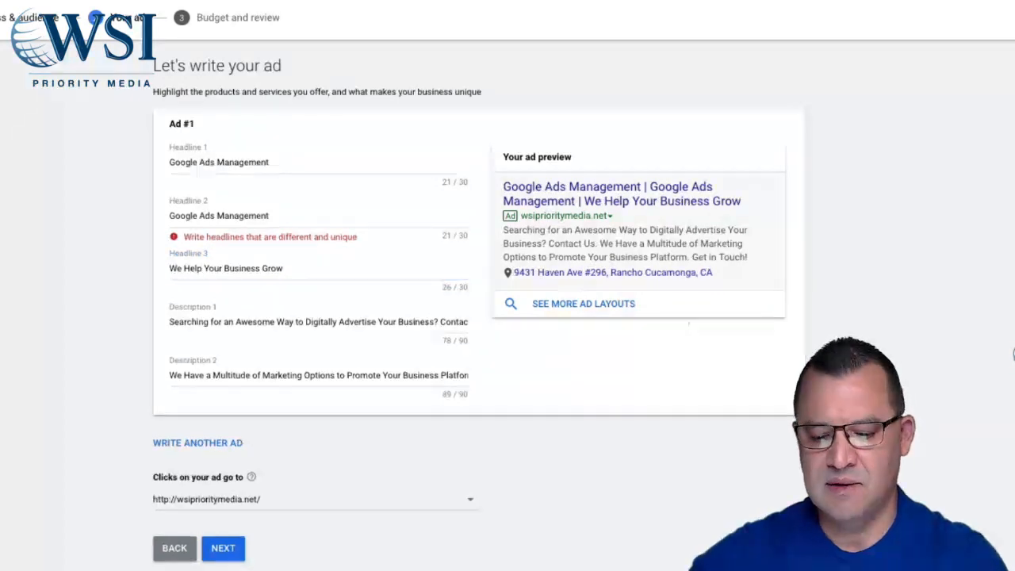
# - Set Headline 2 of the ad to "Award Winning Agency"
pyautogui.click(195, 218)
pyautogui.tripleClick(195, 217)
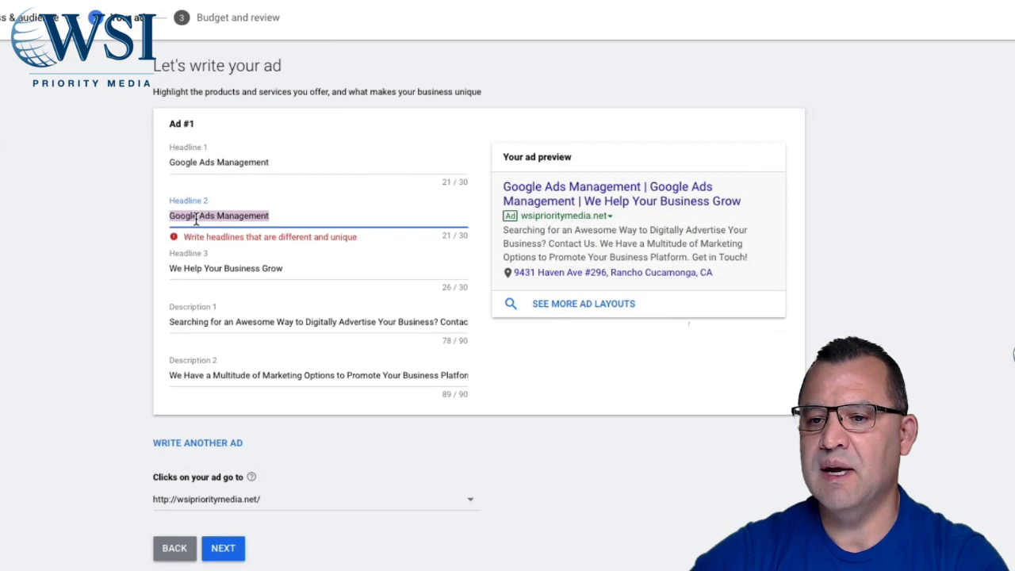
pyautogui.write('Award Winning Agency')
pyautogui.click(52, 261)
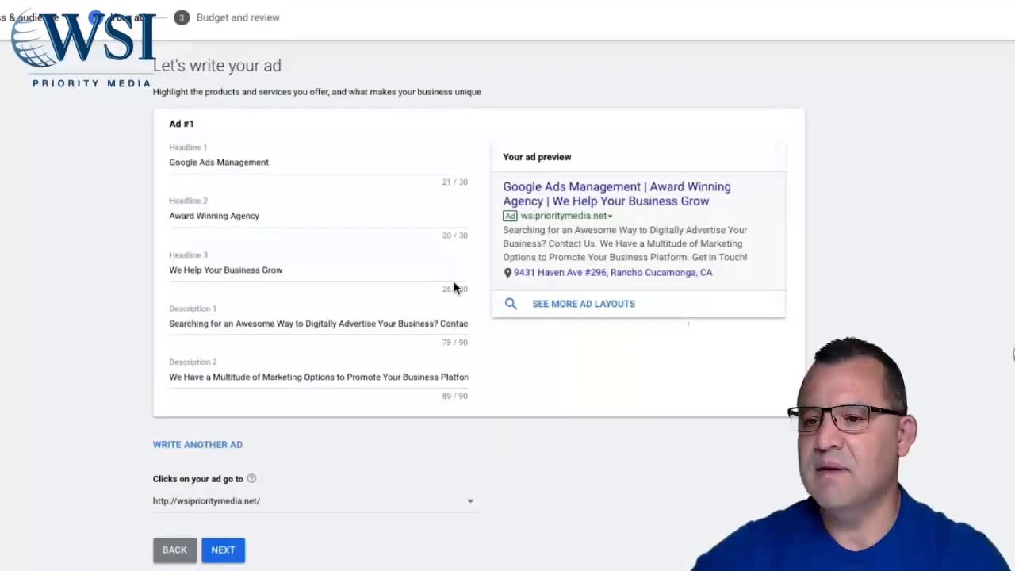
# - Review the full text of Description 1 and Description 2 in the ad
pyautogui.scroll(-1, 447, 292)
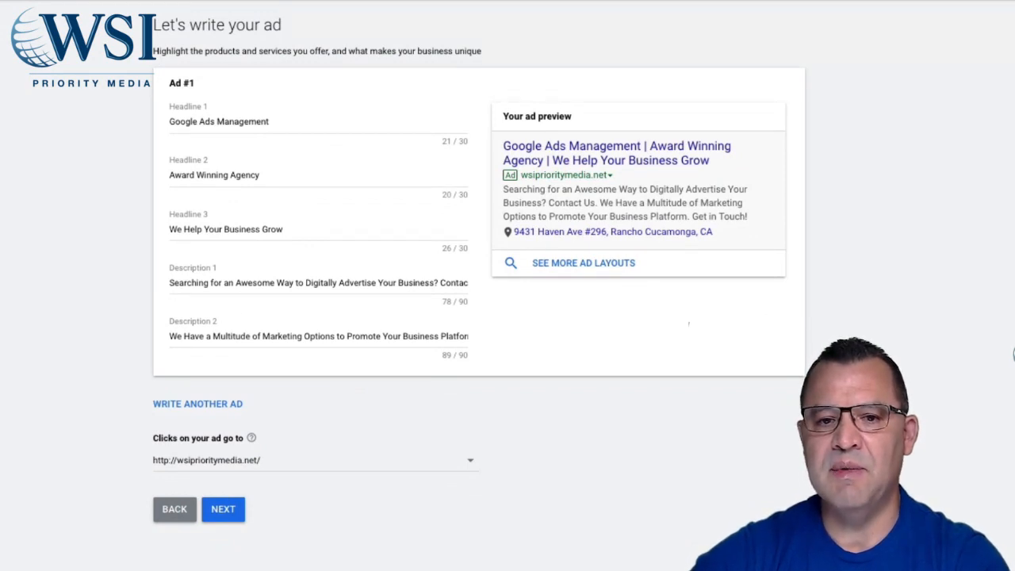
pyautogui.tripleClick(229, 283)
pyautogui.click(227, 283)
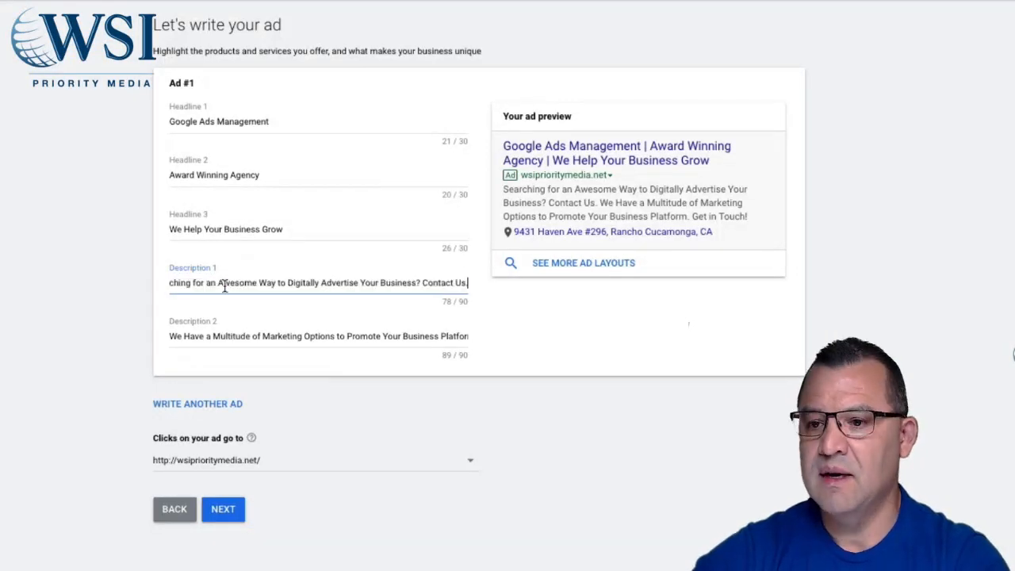
pyautogui.click(77, 358)
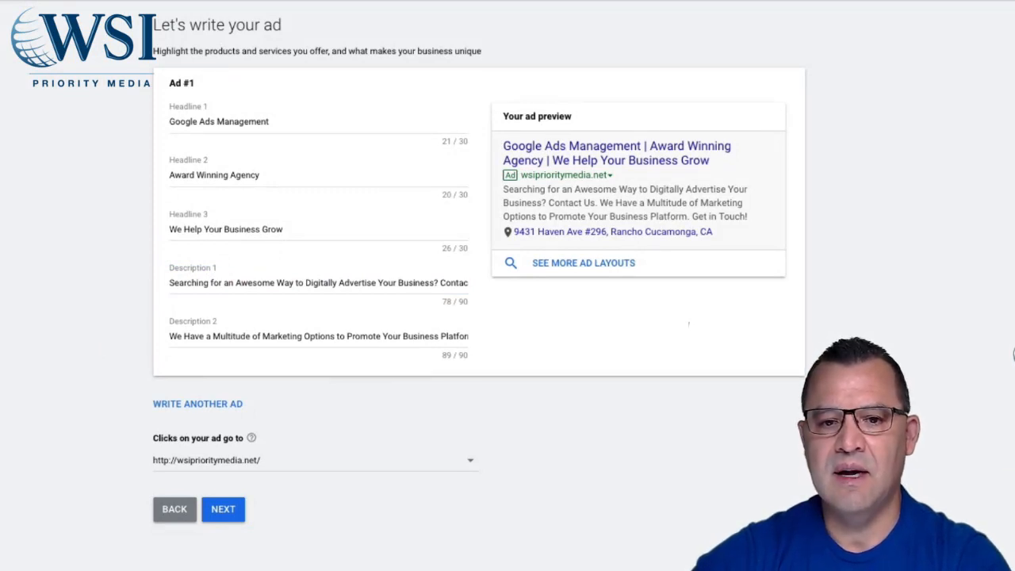
pyautogui.tripleClick(191, 336)
pyautogui.write('We Have a Multitude of Marketing Options to Promote Your Business Platform. Get in Touch!')
pyautogui.click(84, 362)
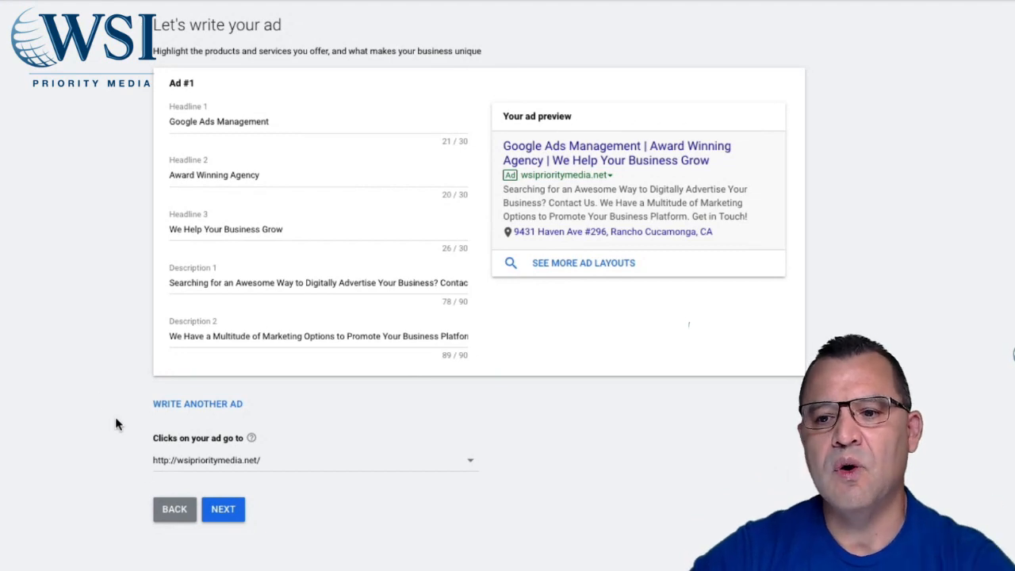
# - Accept the ad text and website destination, and listen to the short message that accompanies each forwarded call
pyautogui.click(222, 514)
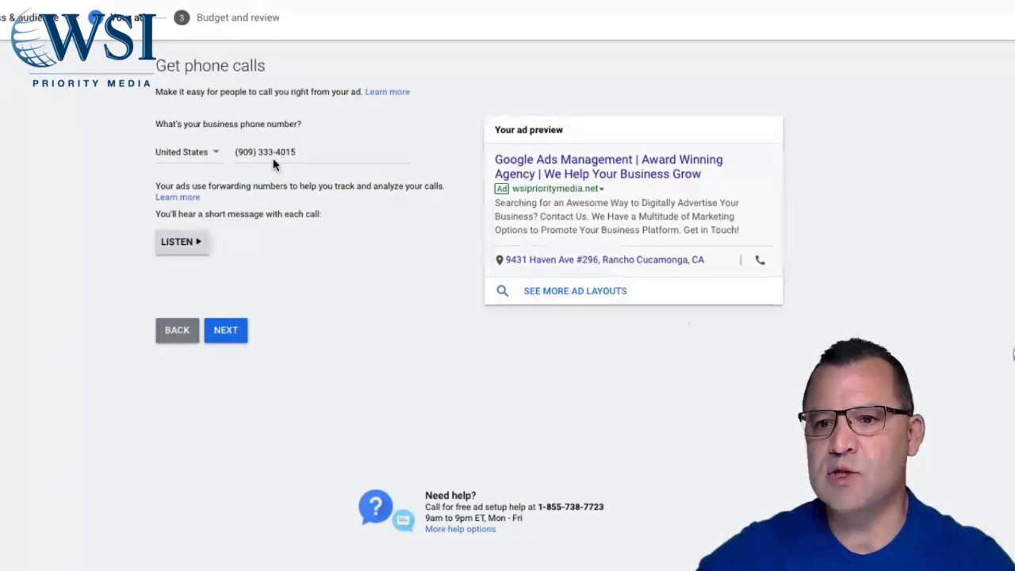
pyautogui.click(183, 248)
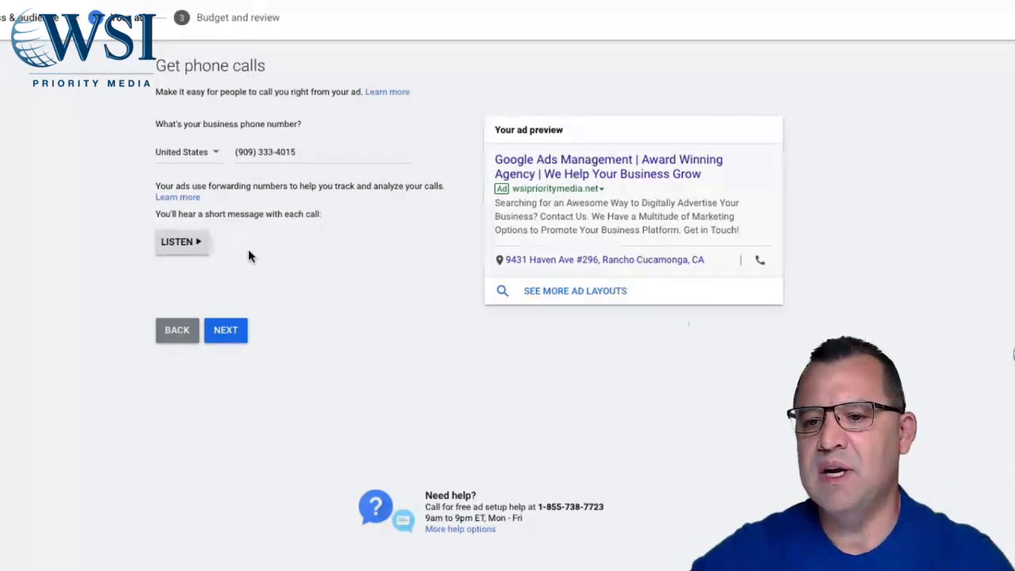
# - Keep the business phone number for the ad and accept the recommended $20 daily average budget
pyautogui.click(226, 331)
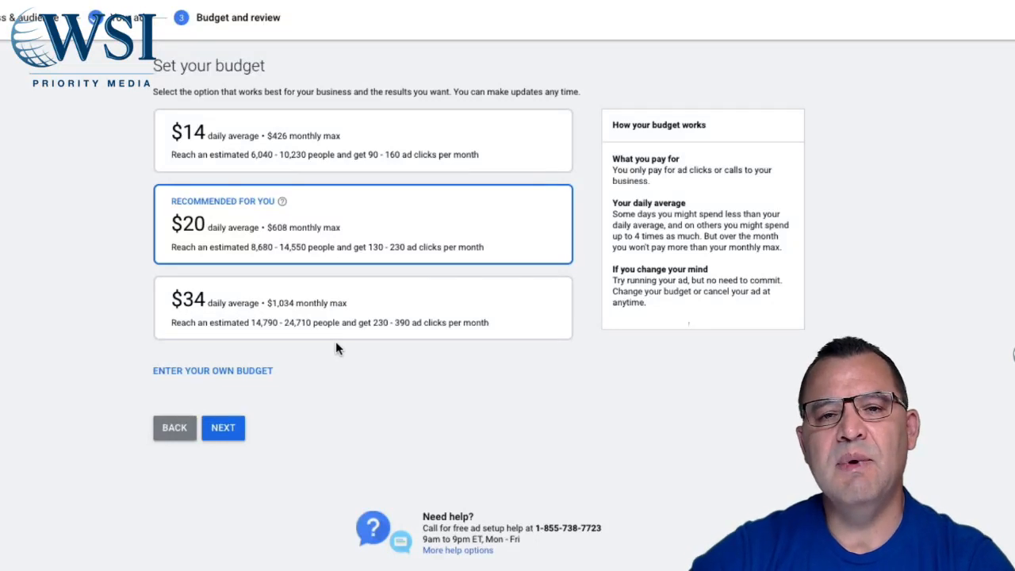
pyautogui.click(224, 425)
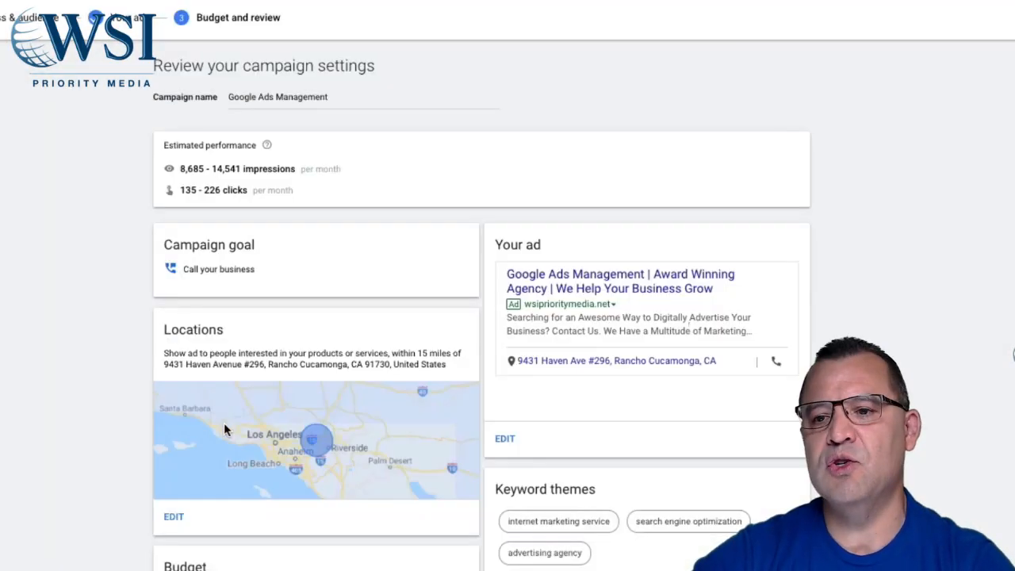
# - Review the campaign settings summary, from estimated performance, goal and locations down to budget, keyword themes and phone calls
pyautogui.scroll(-1, 37, 288)
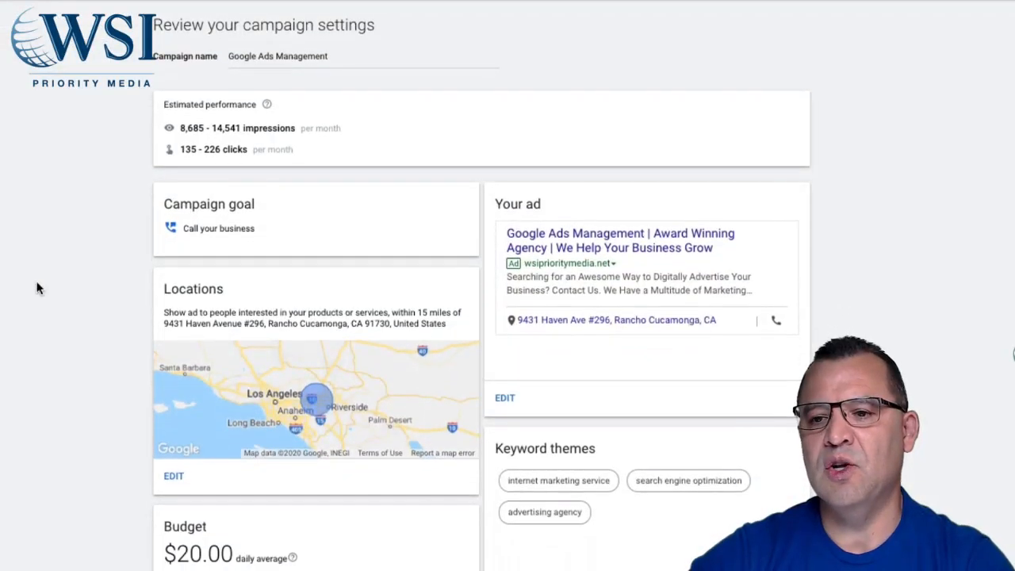
pyautogui.scroll(-2, 37, 288)
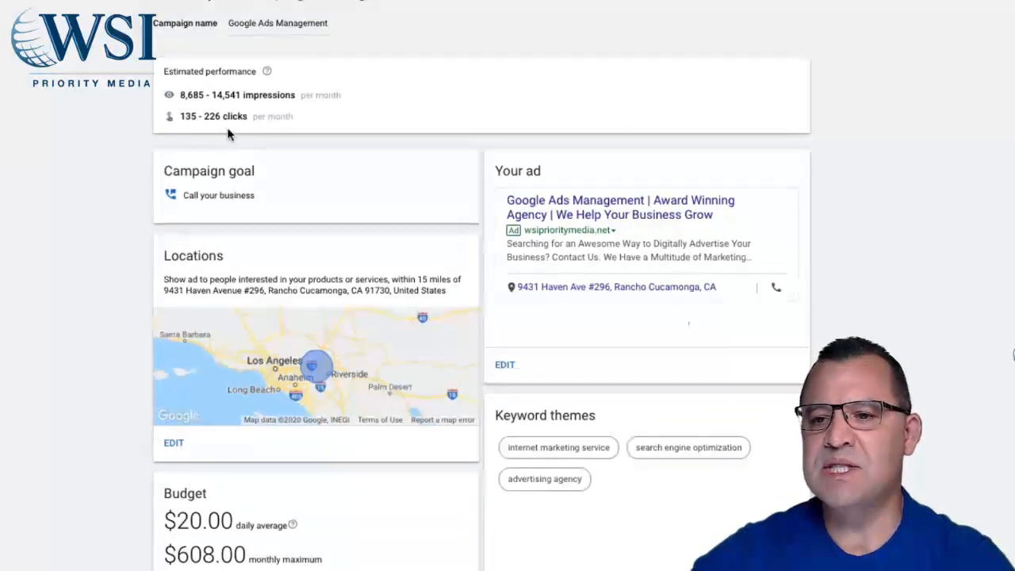
pyautogui.scroll(-1, 268, 124)
pyautogui.scroll(-1, 268, 124)
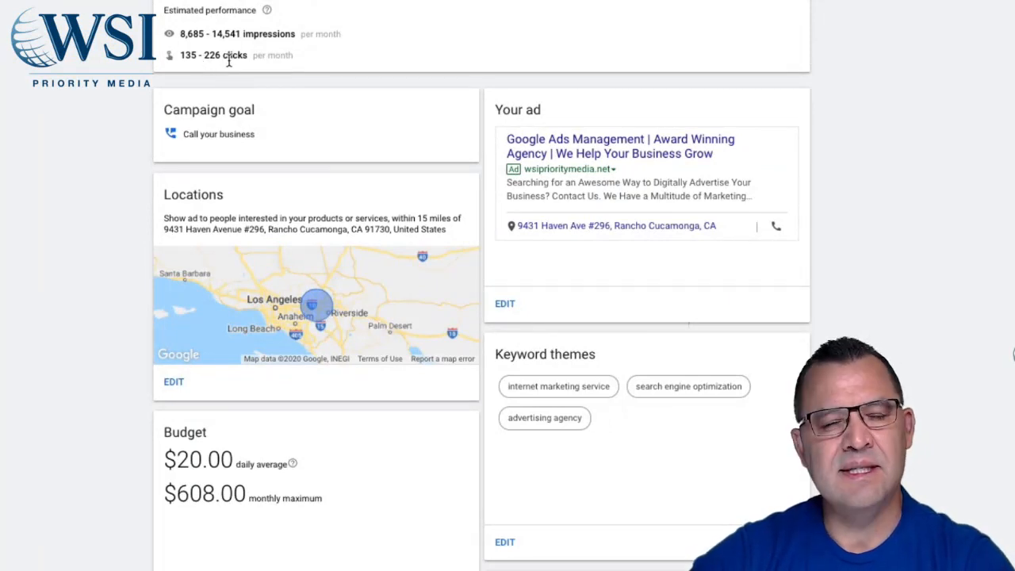
pyautogui.scroll(-1, 228, 62)
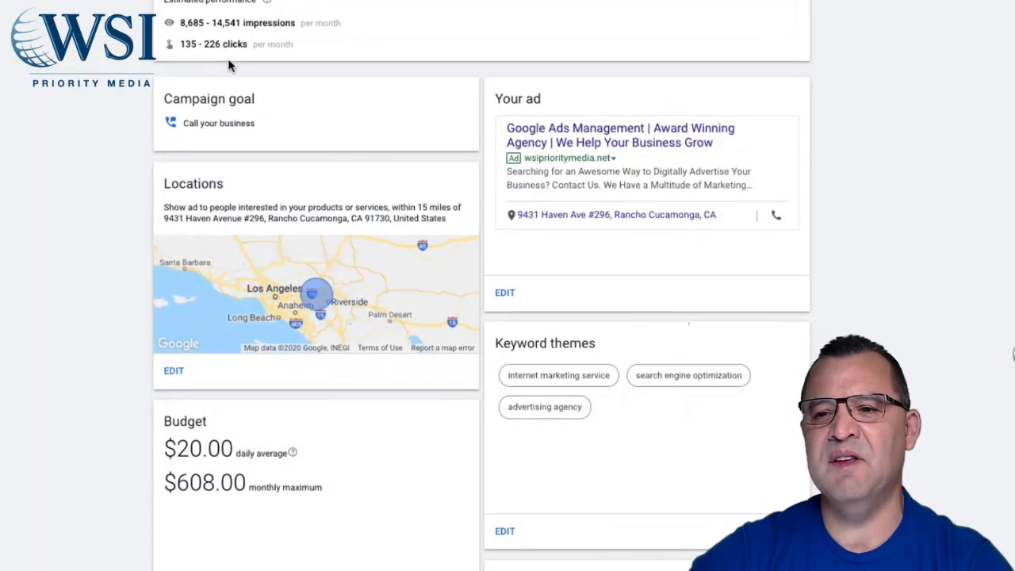
pyautogui.scroll(-4, 53, 201)
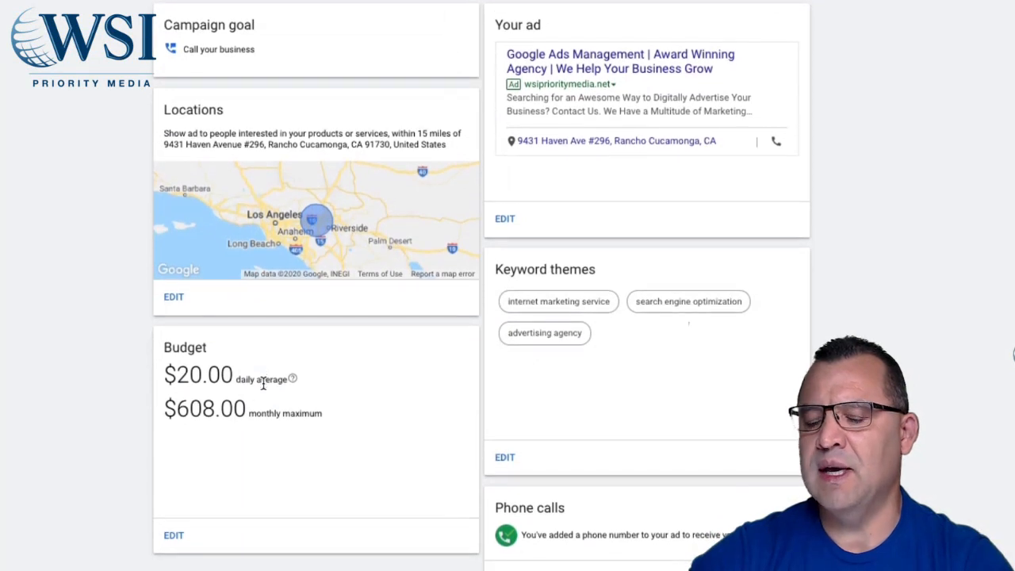
pyautogui.scroll(-1, 262, 388)
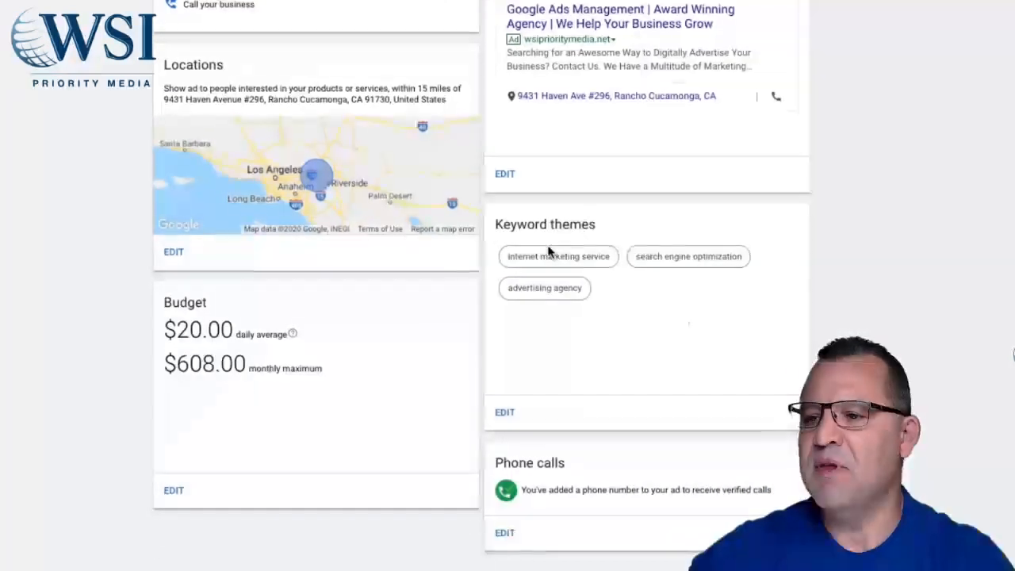
pyautogui.scroll(-1, 575, 306)
pyautogui.scroll(-2, 575, 311)
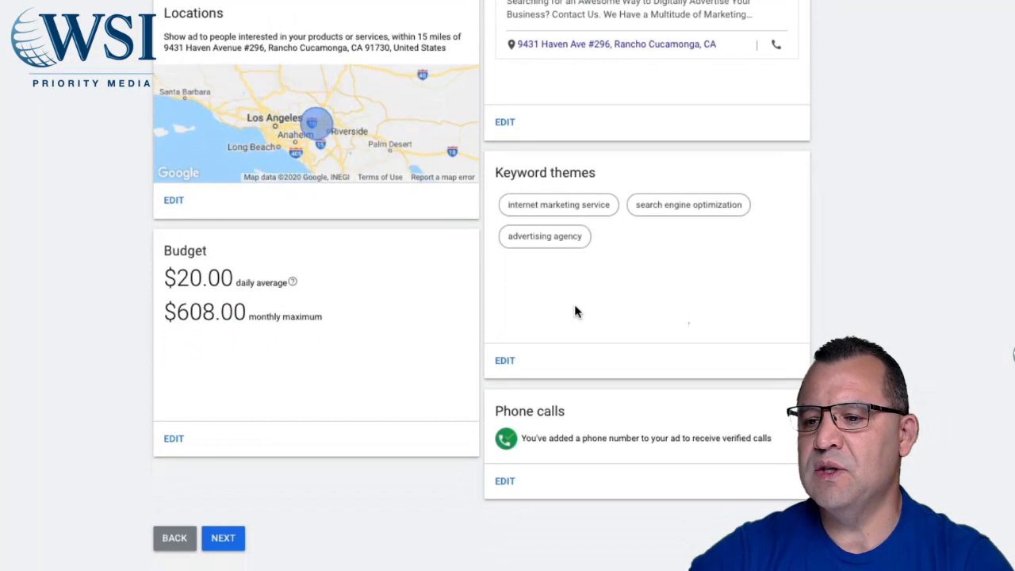
# - Recheck the target location, keyword themes, budget and ad preview against the campaign's estimated monthly impressions and clicks
pyautogui.scroll(6, 349, 369)
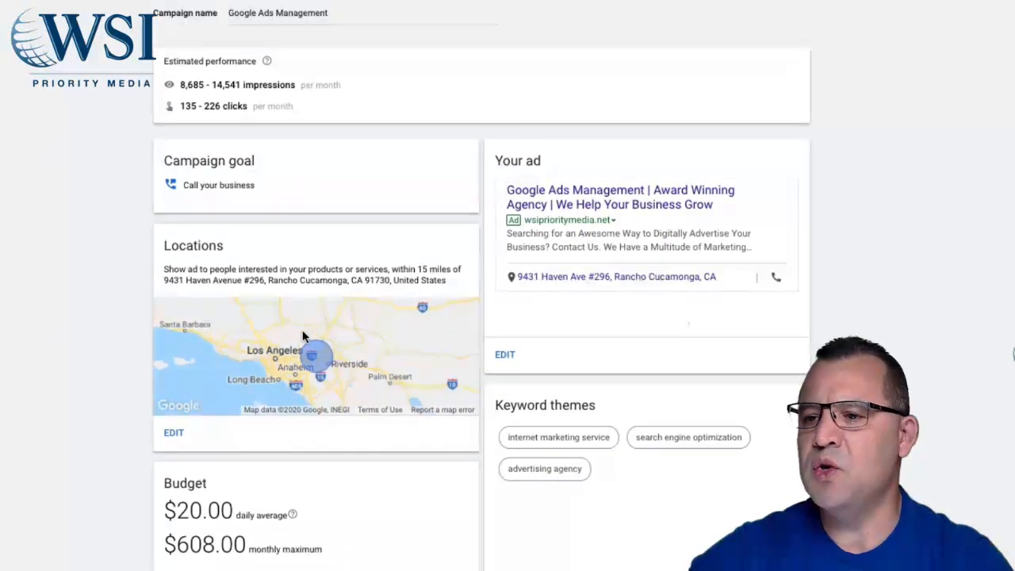
pyautogui.scroll(-5, 302, 393)
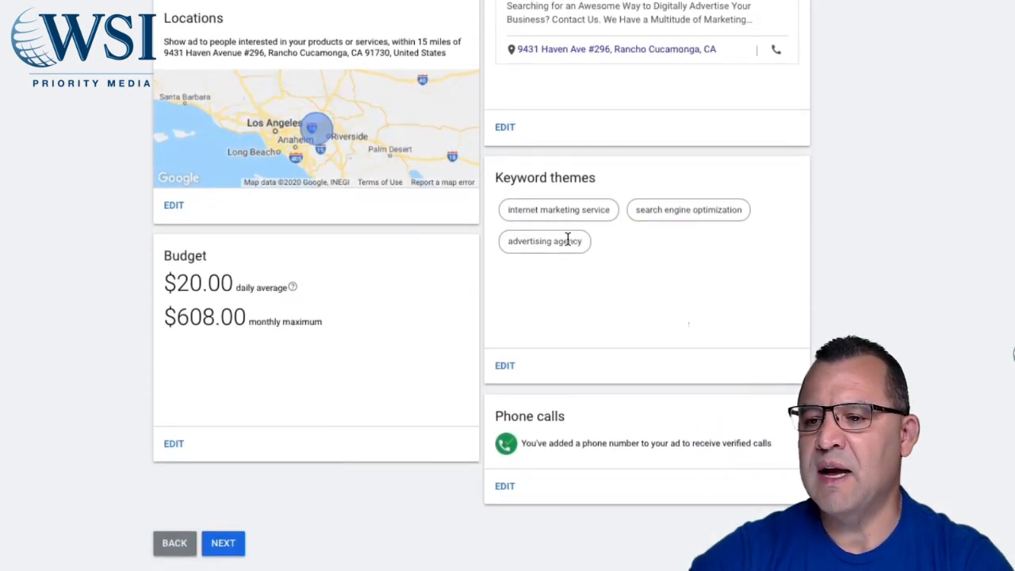
pyautogui.scroll(-2, 472, 341)
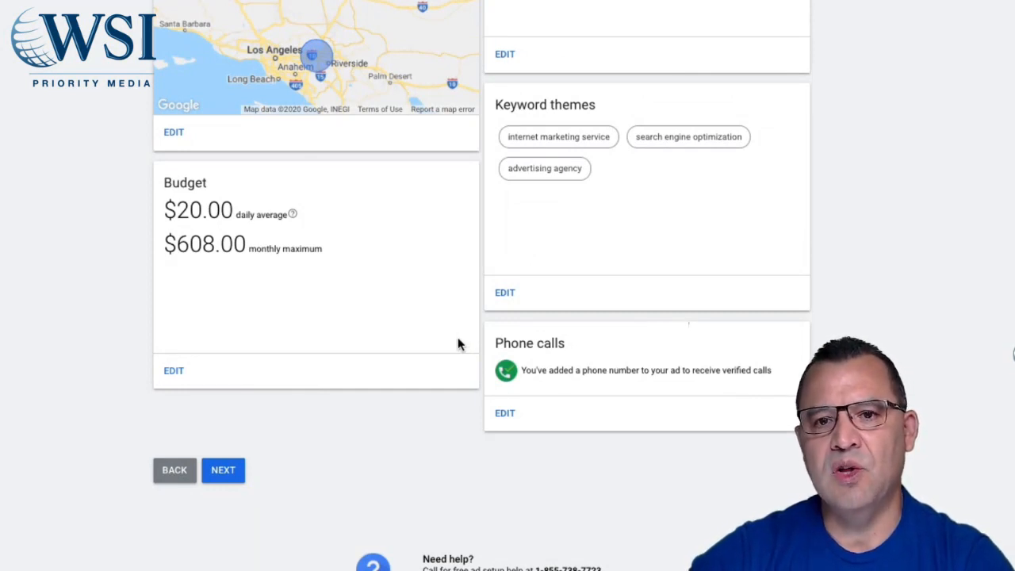
pyautogui.scroll(2, 613, 222)
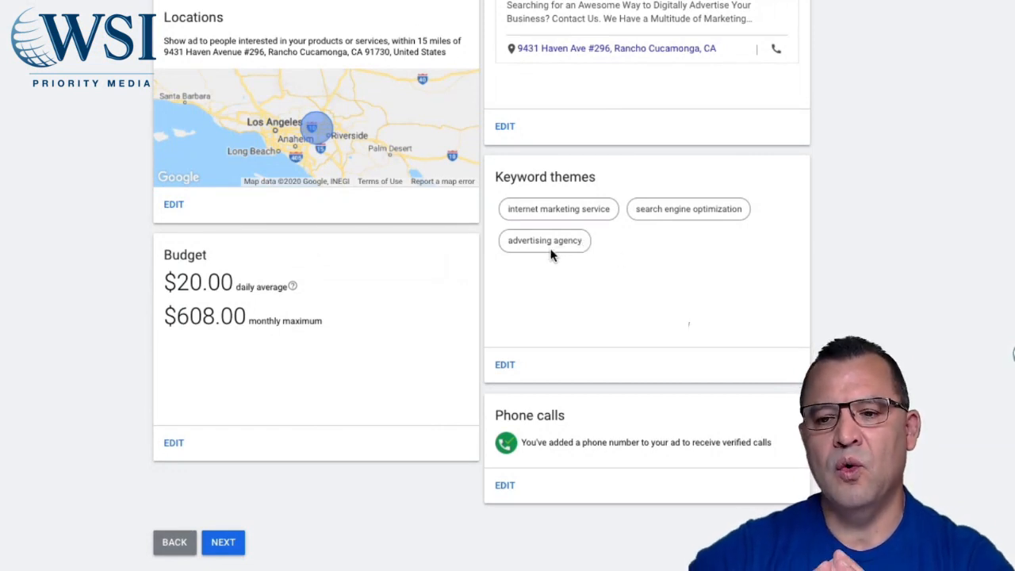
pyautogui.scroll(-1, 553, 252)
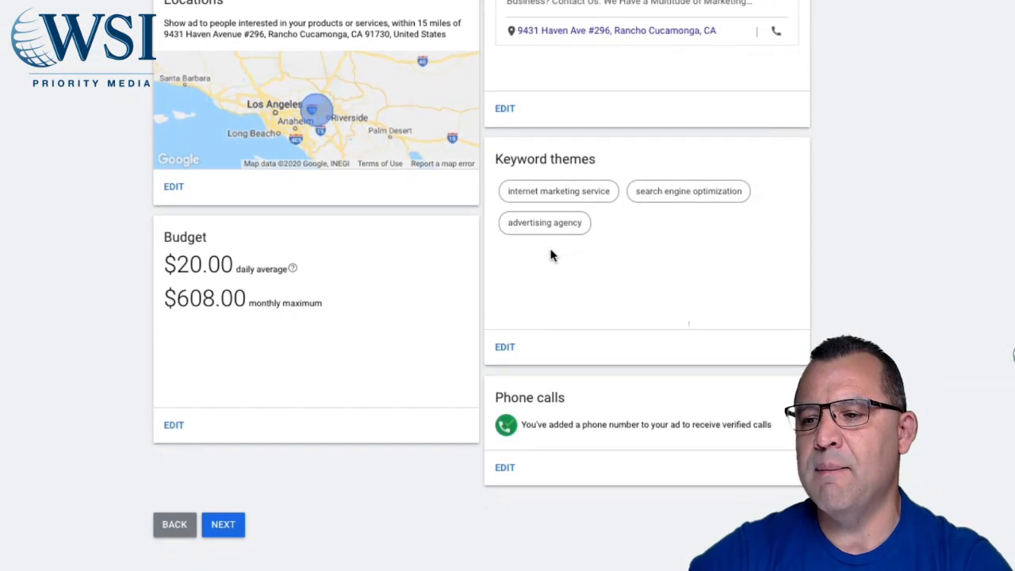
pyautogui.scroll(-1, 548, 242)
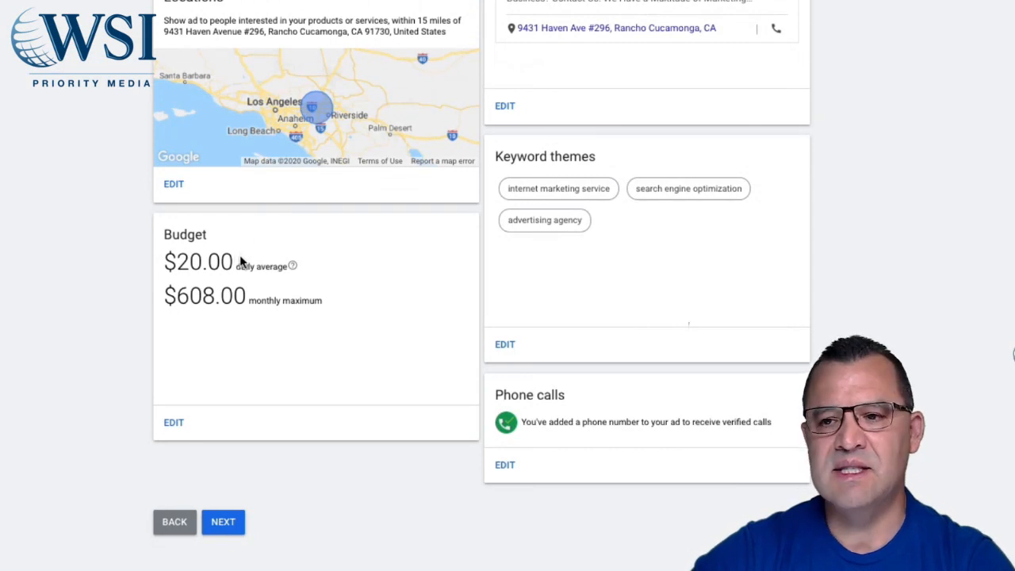
pyautogui.scroll(2, 240, 262)
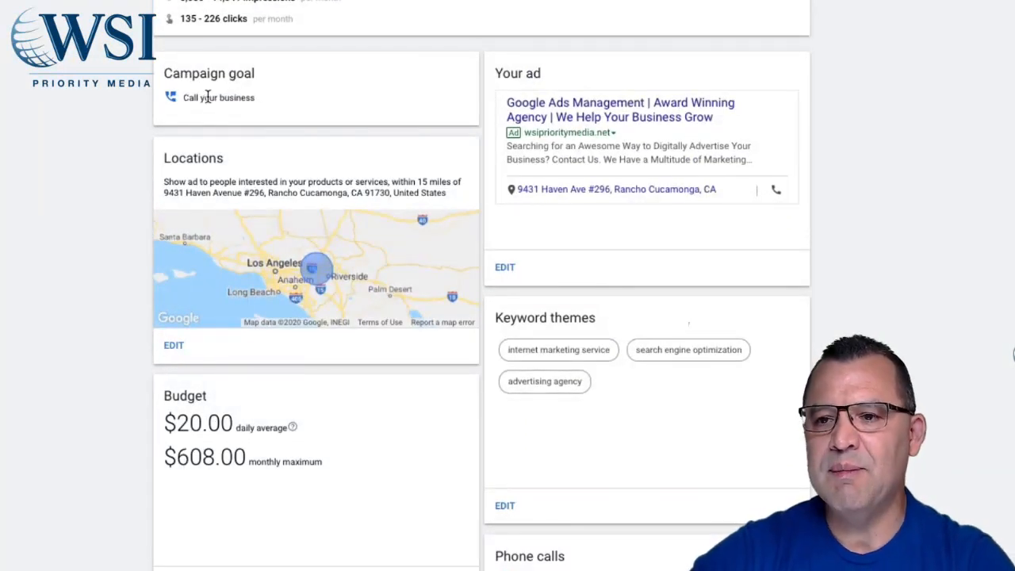
pyautogui.scroll(1, 220, 79)
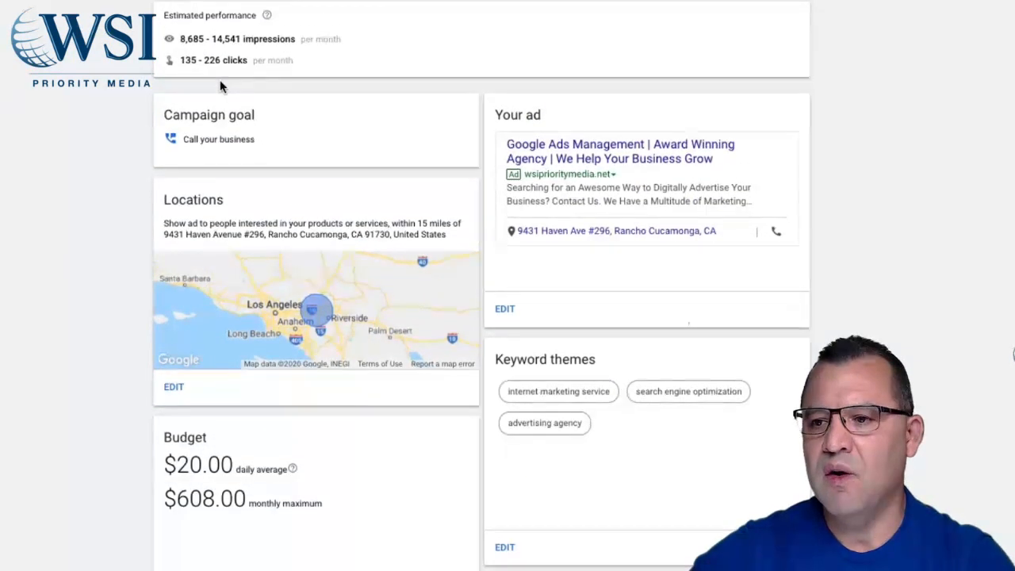
pyautogui.scroll(-1, 219, 80)
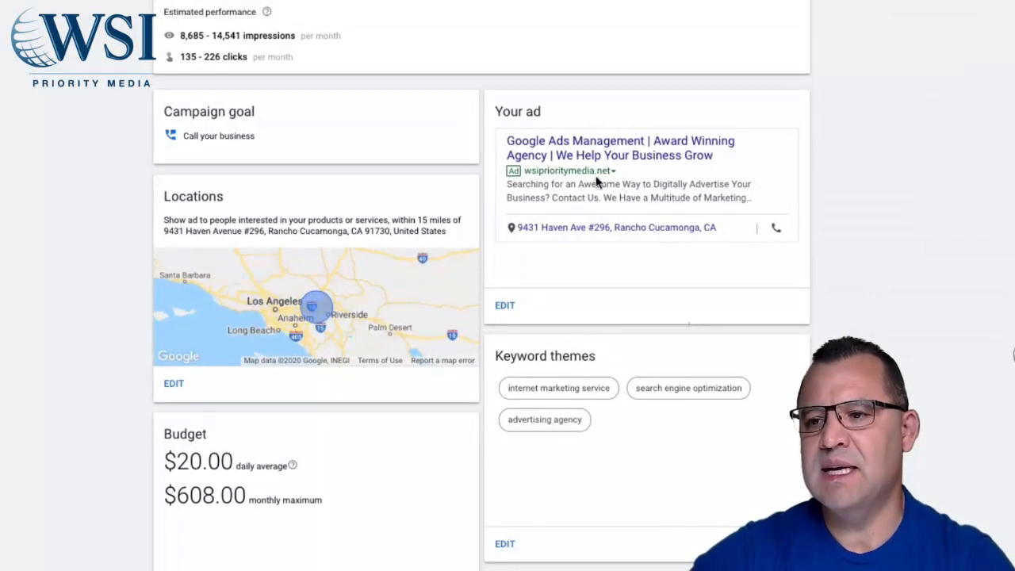
pyautogui.scroll(-3, 594, 186)
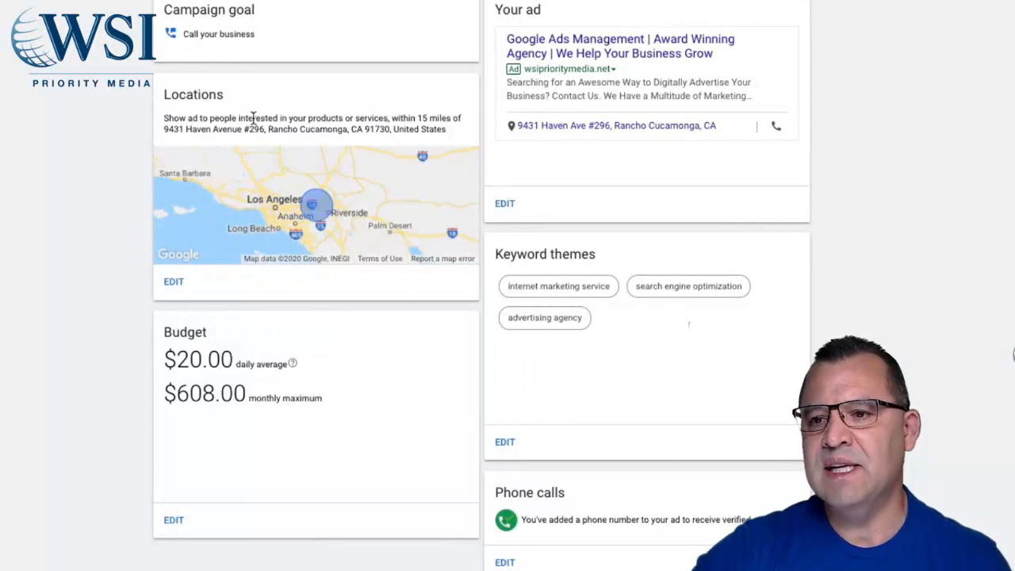
pyautogui.scroll(1, 251, 151)
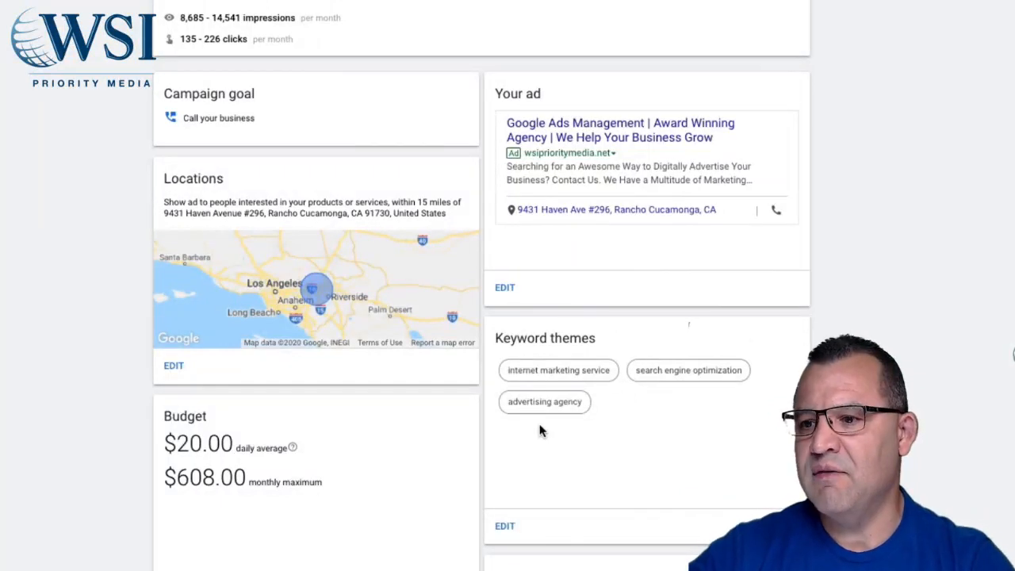
pyautogui.scroll(-4, 539, 426)
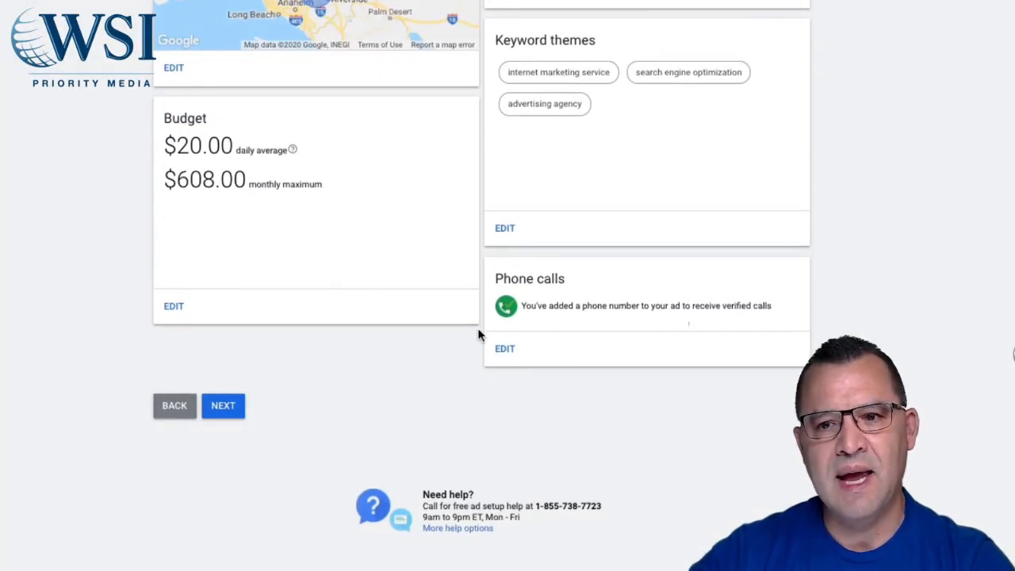
pyautogui.scroll(1, 478, 334)
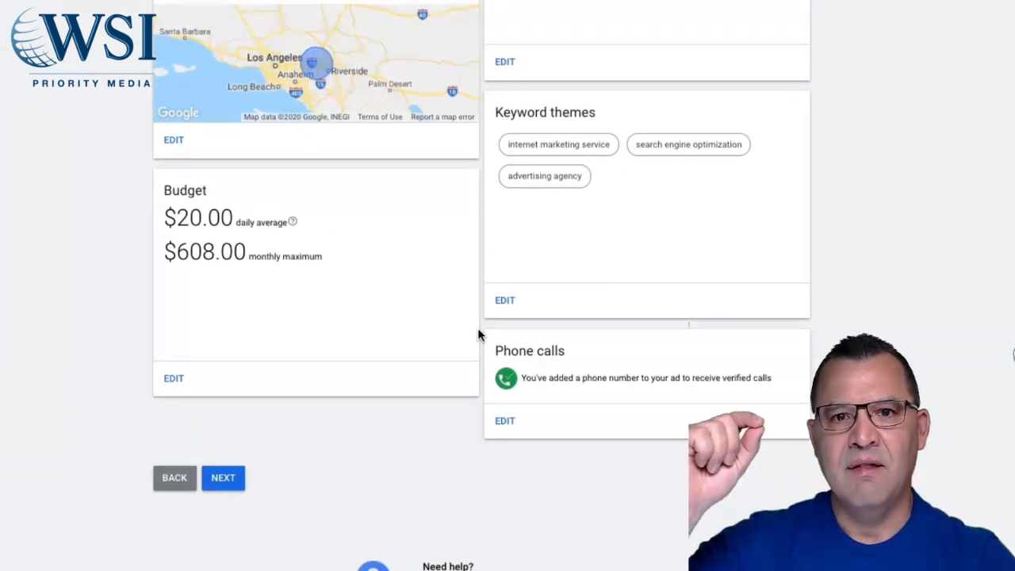